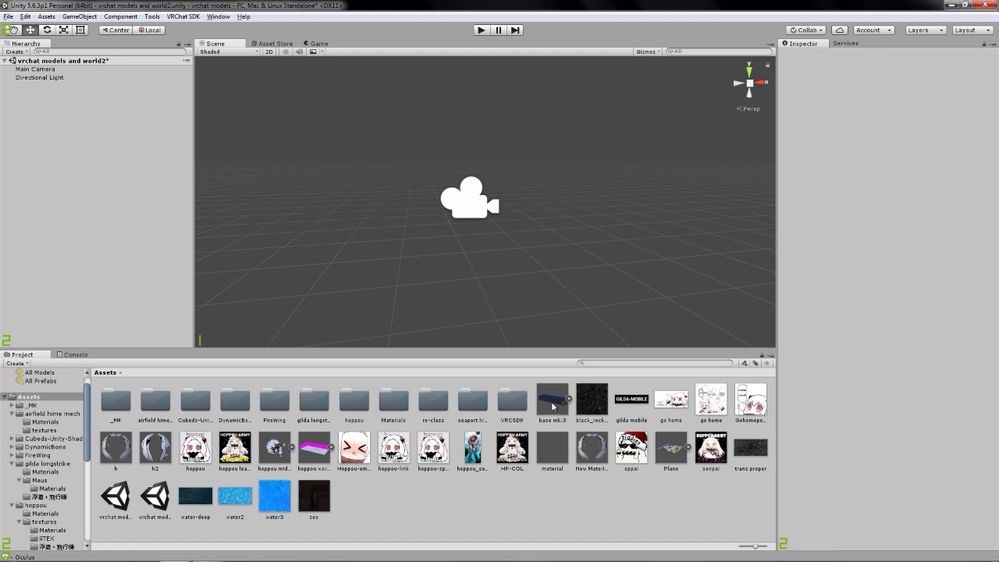
Step: Search the Asset Store for "dynamic" and view the Dynamic Bone package page before returning to the scene
{"action": "mouse_move", "coordinate": [551, 561]}
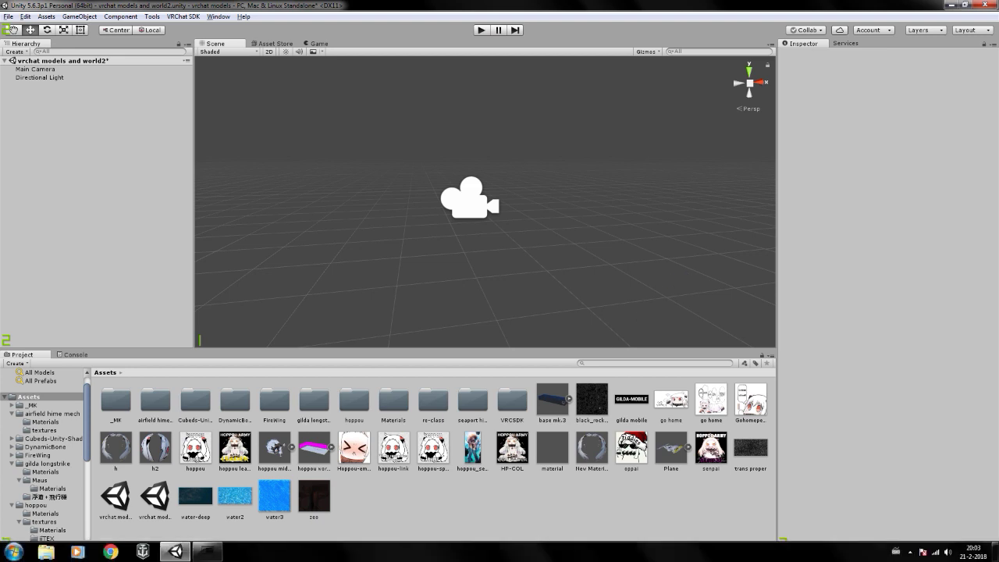
{"action": "left_click", "coordinate": [280, 43]}
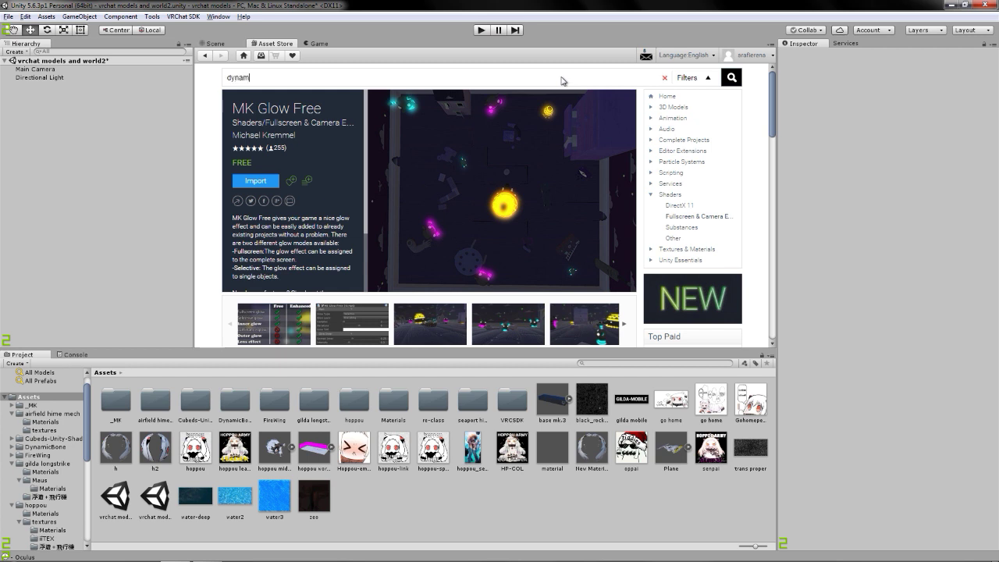
{"action": "key", "text": "Return"}
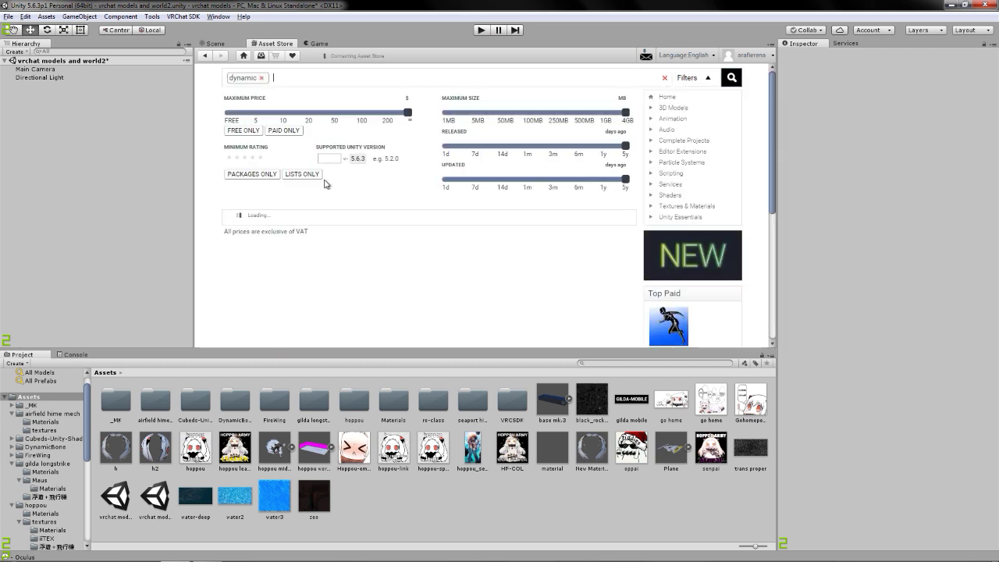
{"action": "scroll", "coordinate": [601, 292], "scroll_direction": "down", "scroll_amount": 3}
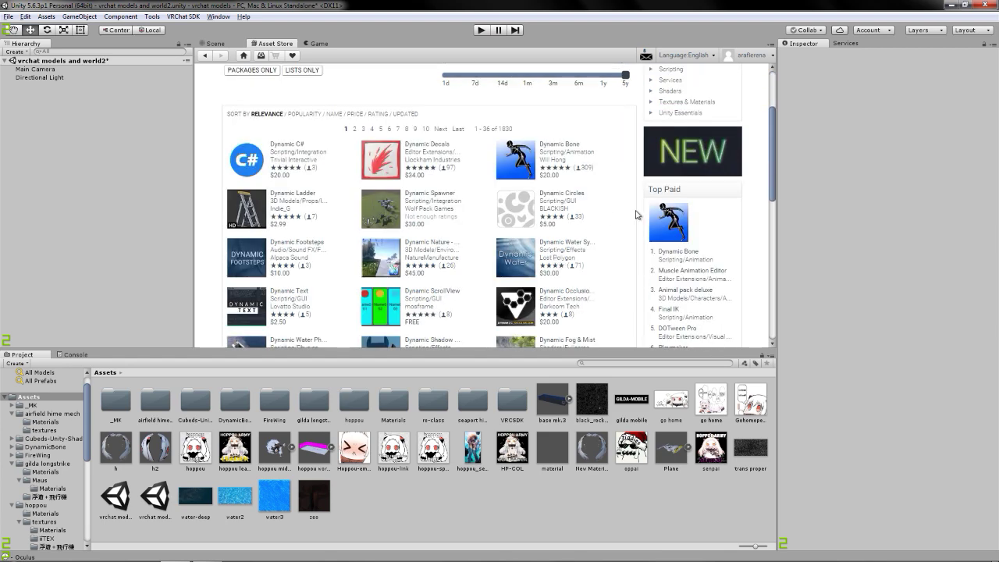
{"action": "left_click", "coordinate": [516, 160]}
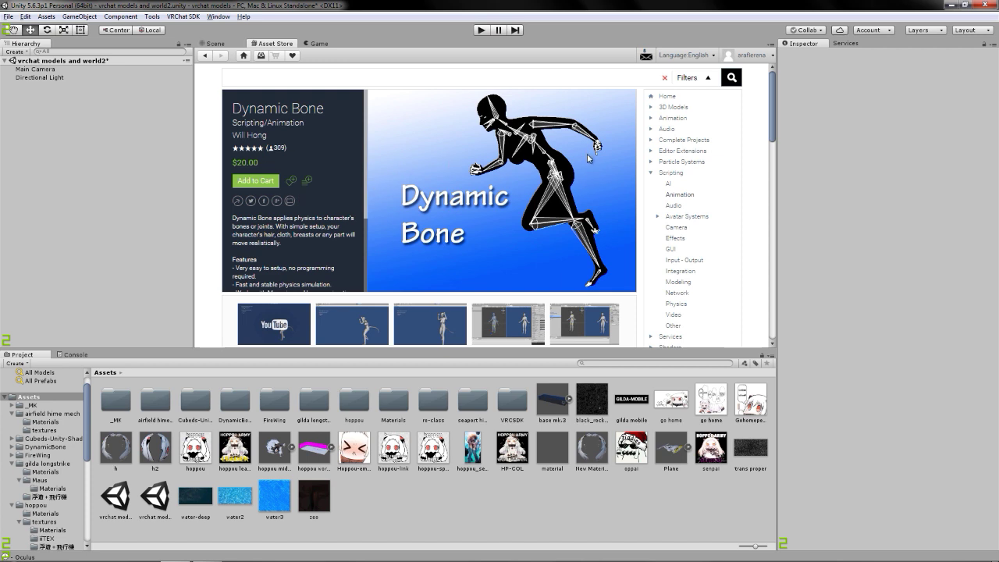
{"action": "scroll", "coordinate": [589, 160], "scroll_direction": "down", "scroll_amount": 1}
{"action": "left_click", "coordinate": [213, 43]}
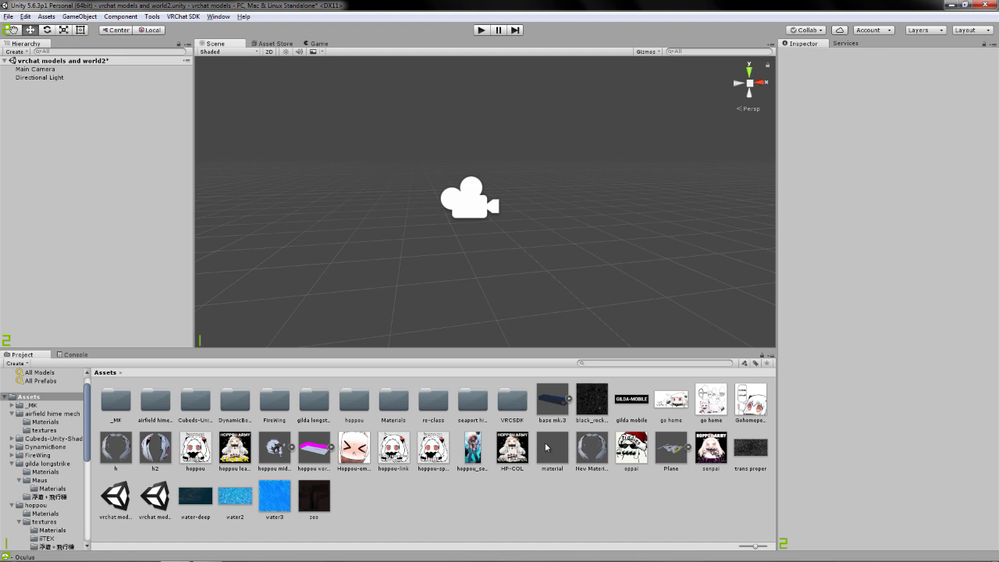
Step: Check the contents of the DynamicBone folder in the project assets and return to the Assets root
{"action": "left_click", "coordinate": [242, 407]}
{"action": "double_click", "coordinate": [240, 406]}
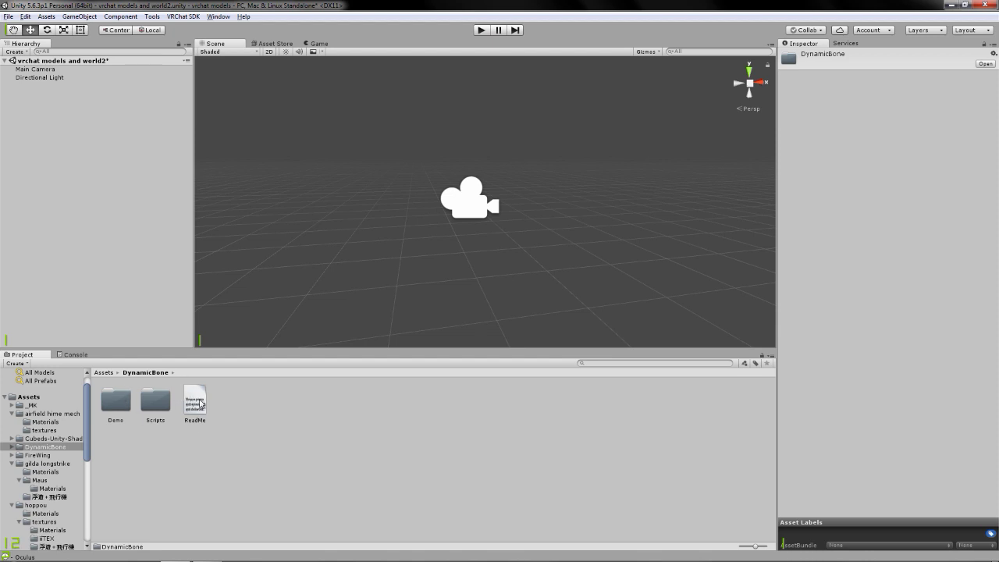
{"action": "left_click", "coordinate": [104, 372]}
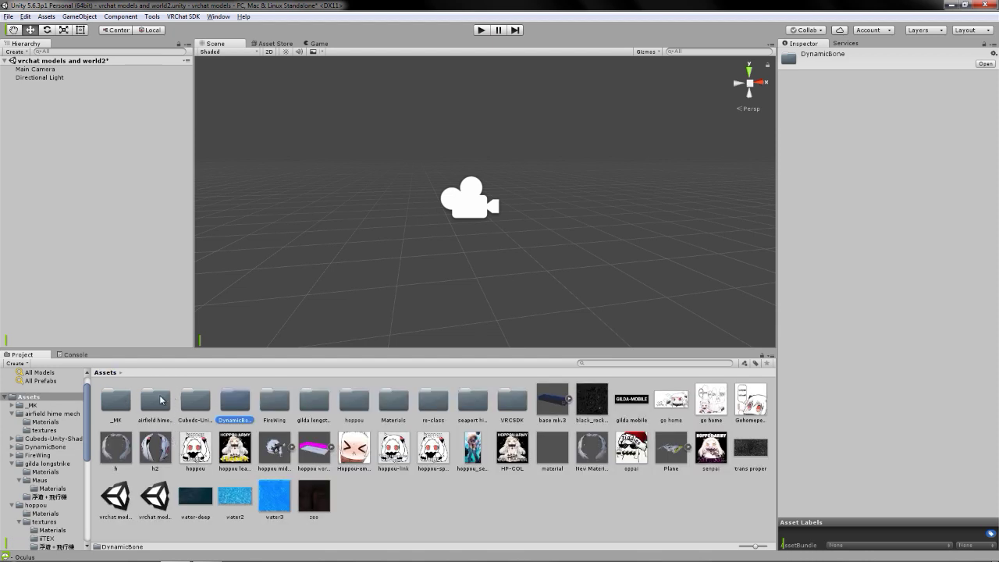
Step: Add the airfield-hime-all model from the airfield hime mech folder to the scene hierarchy
{"action": "double_click", "coordinate": [158, 402]}
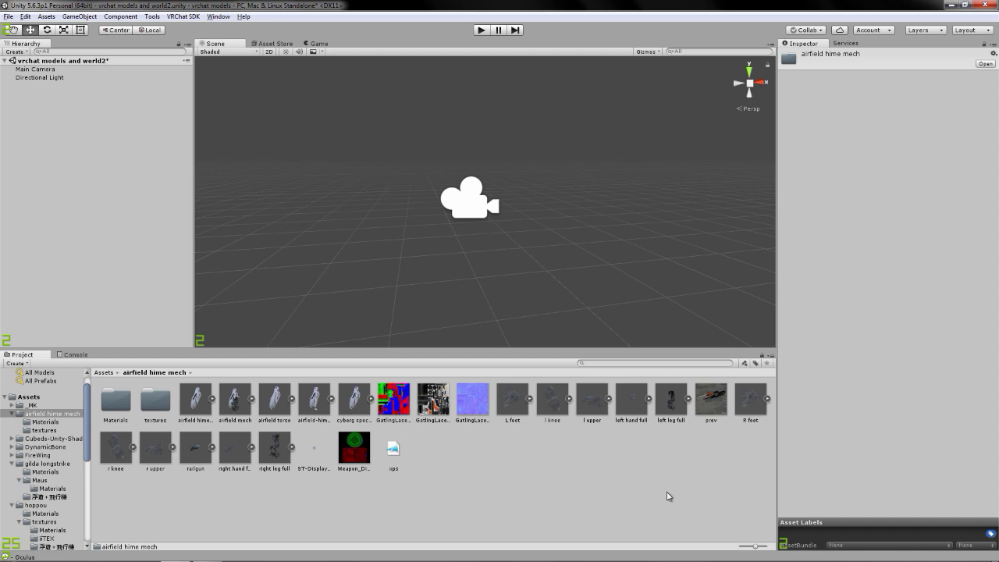
{"action": "left_click", "coordinate": [321, 406]}
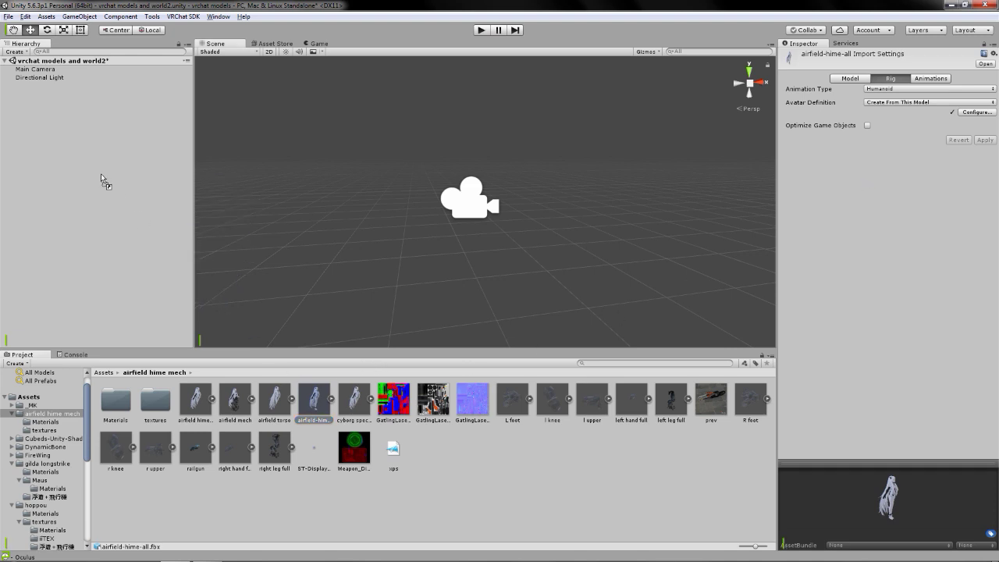
{"action": "left_click_drag", "start_coordinate": [102, 179], "coordinate": [102, 180]}
Step: Set the airfield-hime-all model's scale to 0.45 on X, Y and Z and frame its front in the scene
{"action": "left_click", "coordinate": [874, 116]}
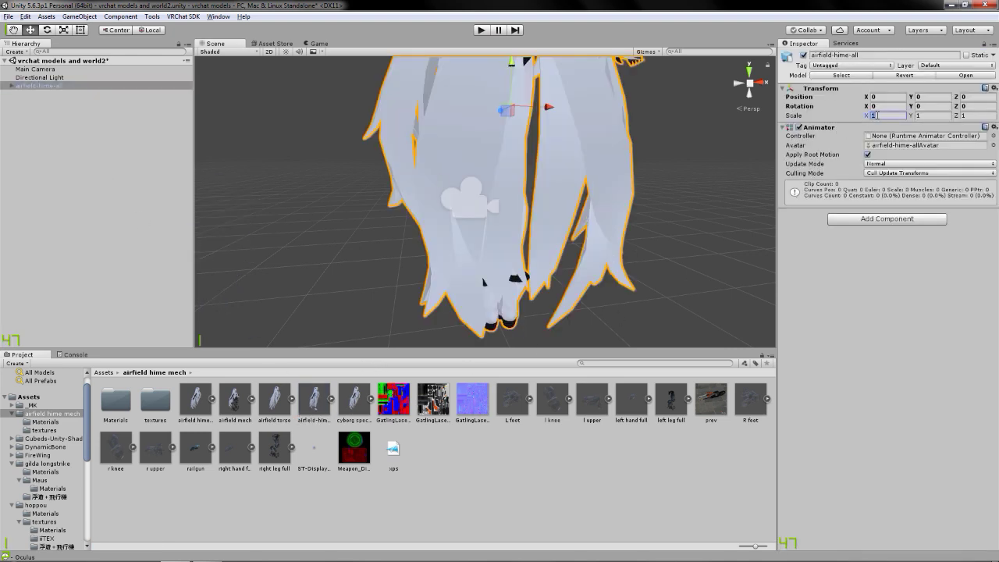
{"action": "type", "text": "0.45"}
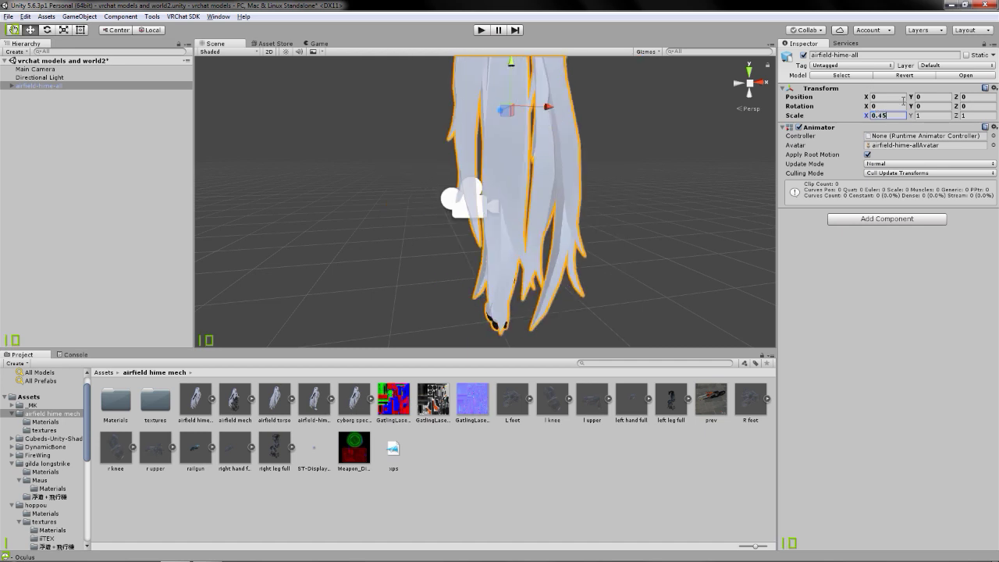
{"action": "left_click", "coordinate": [943, 115]}
{"action": "type", "text": "0.45"}
{"action": "left_click", "coordinate": [971, 115]}
{"action": "type", "text": "0.45"}
{"action": "left_click_drag", "start_coordinate": [596, 230], "coordinate": [928, 195], "text": "alt"}
{"action": "key", "text": "f"}
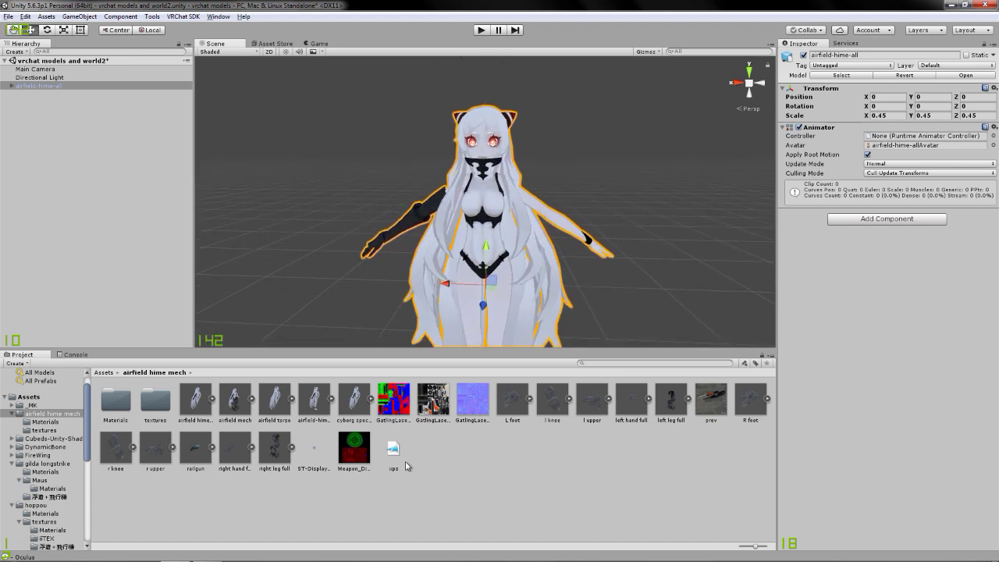
Step: Add a VRC_Avatar Descriptor component to airfield-hime-all and set its Default Animation Set to Female
{"action": "left_click", "coordinate": [879, 222]}
{"action": "type", "text": "av"}
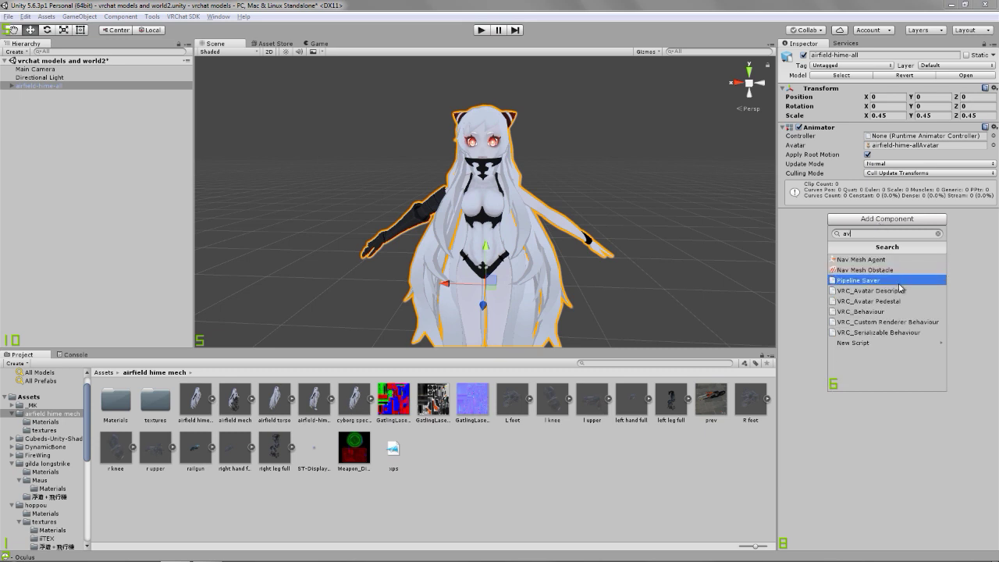
{"action": "left_click", "coordinate": [874, 290]}
{"action": "left_click", "coordinate": [902, 232]}
{"action": "left_click", "coordinate": [899, 258]}
Step: Set the avatar descriptor's View Position to Y 1.655 and Z 0.05
{"action": "left_click", "coordinate": [940, 224]}
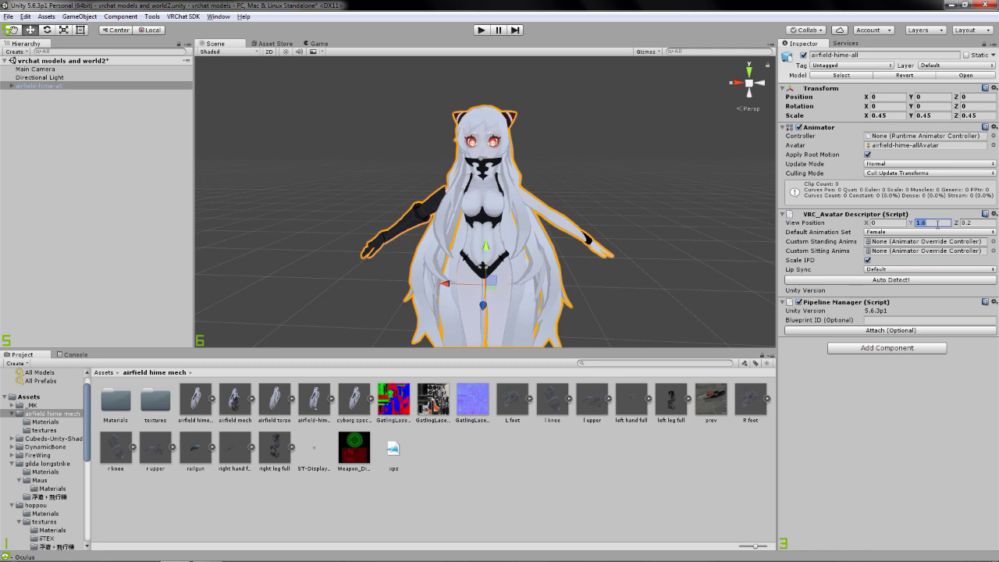
{"action": "left_click", "coordinate": [932, 223]}
{"action": "type", "text": "55"}
{"action": "key", "text": "w"}
{"action": "right_click_drag", "start_coordinate": [628, 263], "coordinate": [627, 224]}
{"action": "left_click", "coordinate": [980, 224]}
{"action": "type", "text": "05"}
Step: Add a Dynamic Bone component to the airfield-hime-all model
{"action": "key", "text": "s"}
{"action": "right_click_drag", "start_coordinate": [607, 266], "coordinate": [727, 280]}
{"action": "key", "text": "w"}
{"action": "key", "text": "a"}
{"action": "key", "text": "s"}
{"action": "key", "text": "w"}
{"action": "key", "text": "s"}
{"action": "key", "text": "w"}
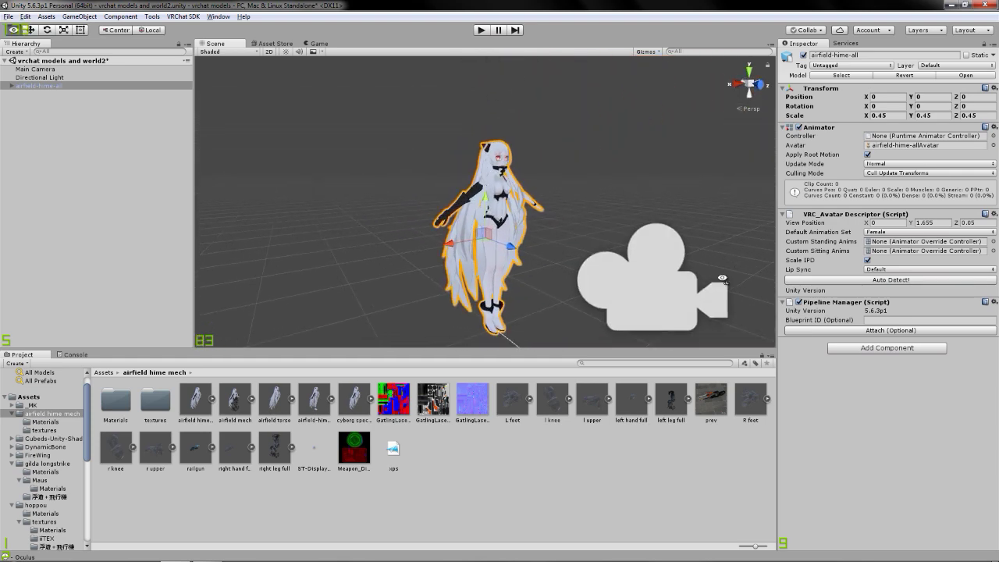
{"action": "left_click", "coordinate": [902, 348]}
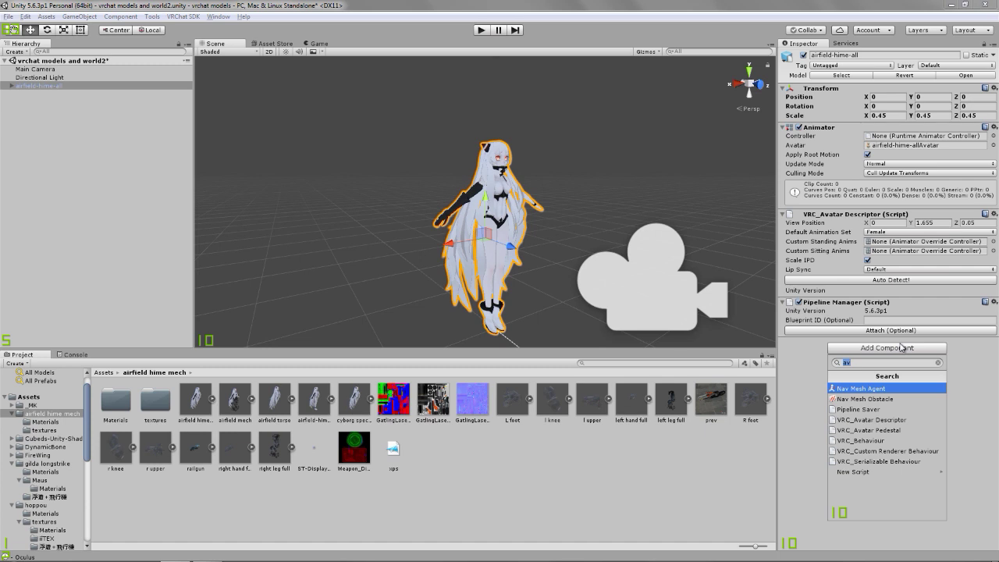
{"action": "type", "text": "dy"}
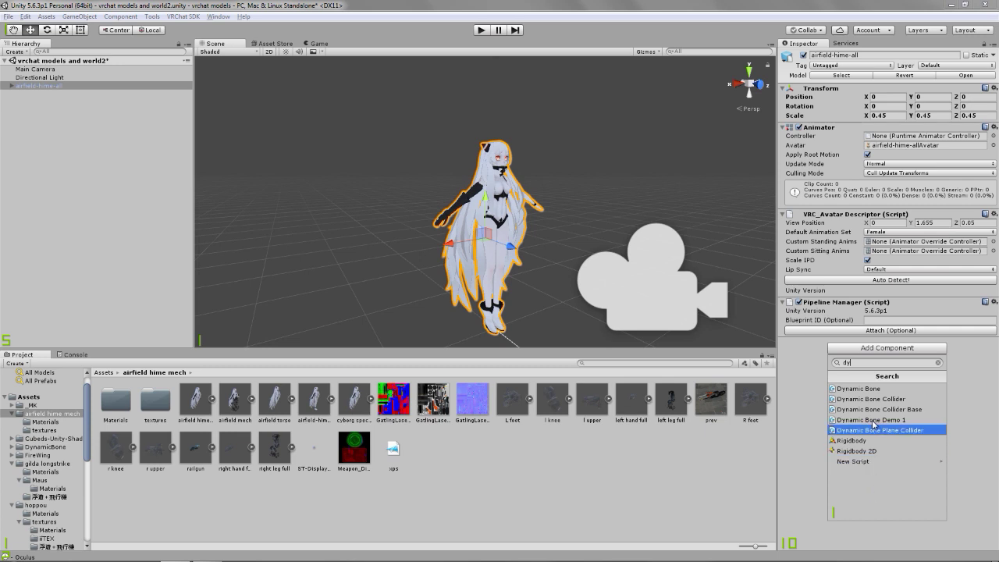
{"action": "left_click", "coordinate": [882, 388]}
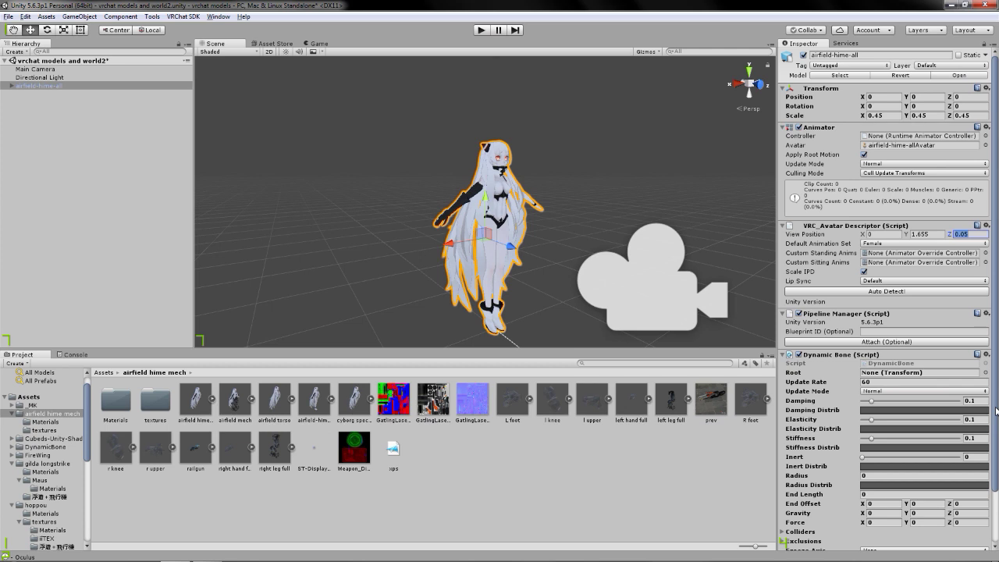
Step: Locate the empty Dynamic Bone Root setting and expand the model's armature through Hips, Spine, Chest and Neck down to the Head's child bones
{"action": "scroll", "coordinate": [920, 430], "scroll_direction": "down", "scroll_amount": 3}
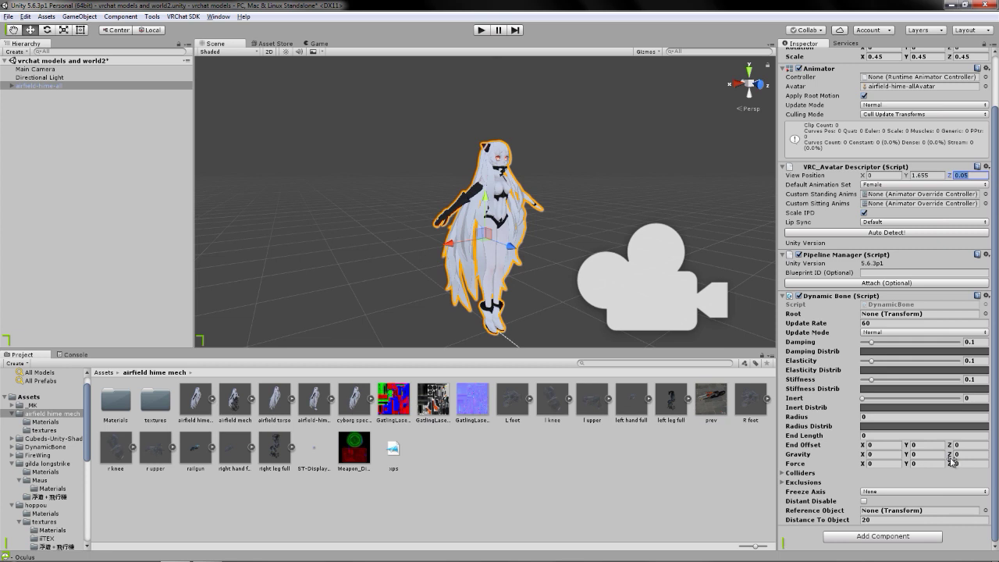
{"action": "left_click", "coordinate": [933, 314]}
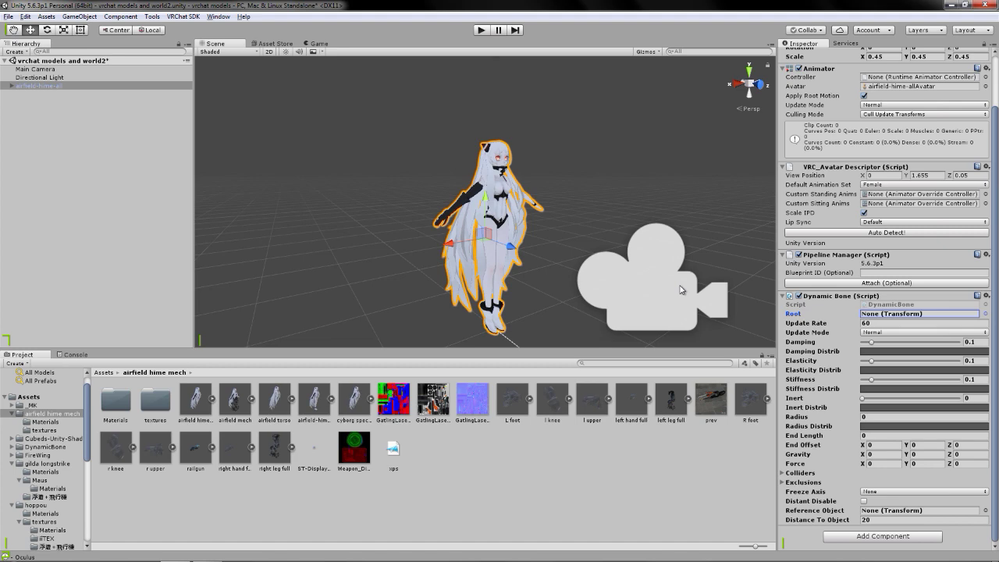
{"action": "left_click_drag", "start_coordinate": [494, 223], "coordinate": [534, 241], "text": "alt"}
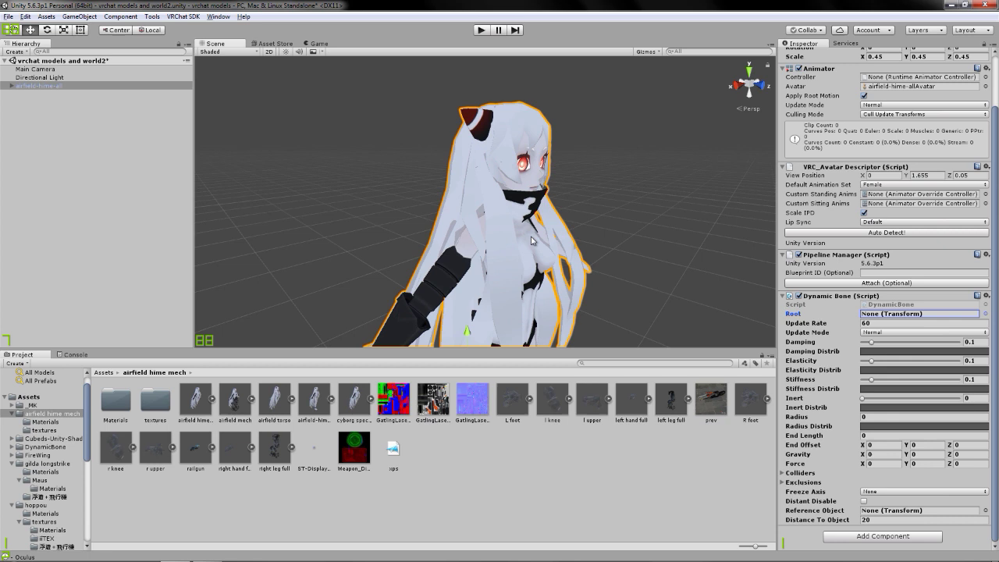
{"action": "left_click", "coordinate": [11, 85]}
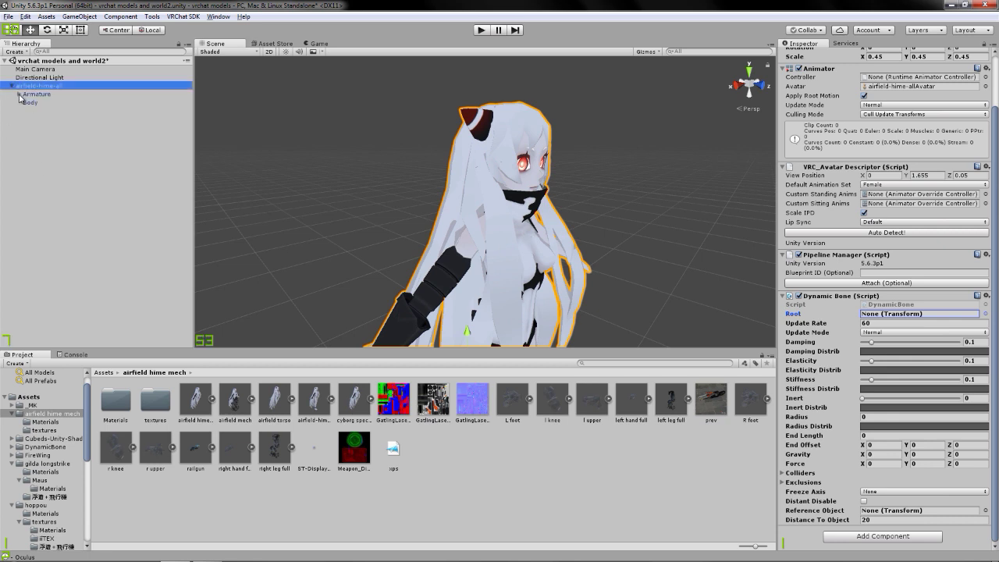
{"action": "left_click", "coordinate": [18, 94]}
{"action": "left_click", "coordinate": [27, 103]}
{"action": "left_click", "coordinate": [33, 128]}
{"action": "left_click", "coordinate": [41, 136]}
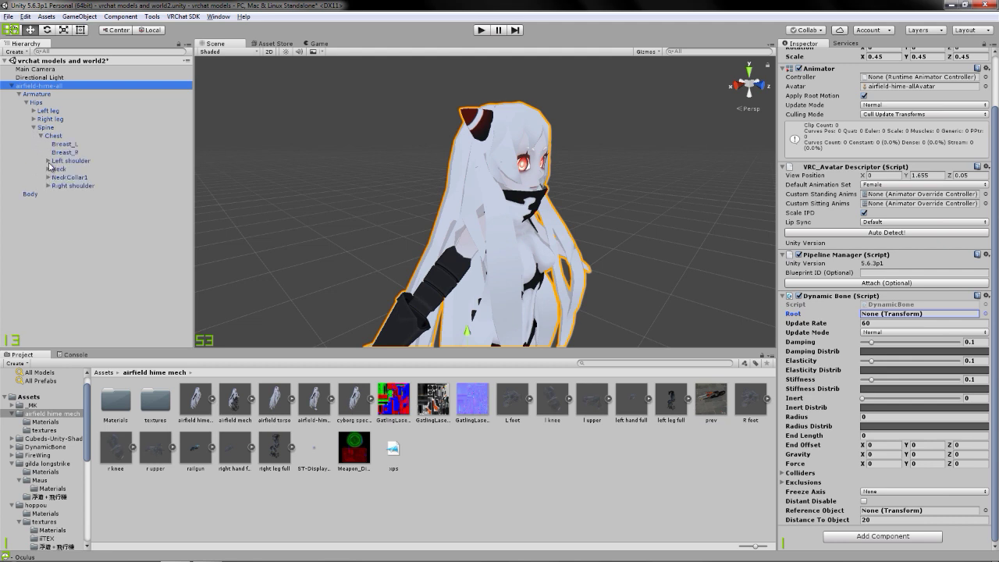
{"action": "left_click", "coordinate": [48, 169]}
{"action": "left_click", "coordinate": [56, 177]}
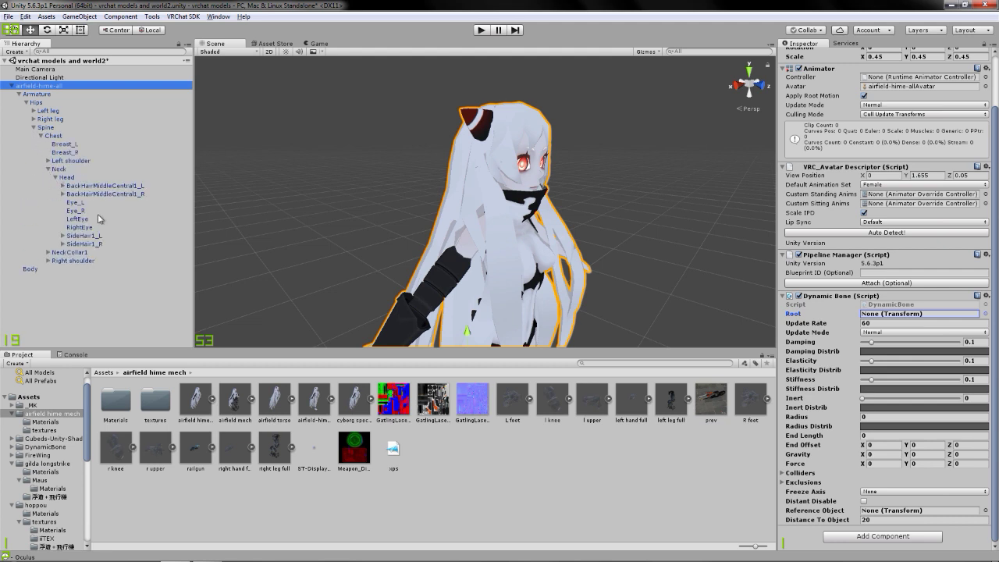
Step: Check the child bones of BackHairMiddleCentral1_L and assign that bone as the Root of the model's Dynamic Bone component
{"action": "left_click", "coordinate": [124, 187]}
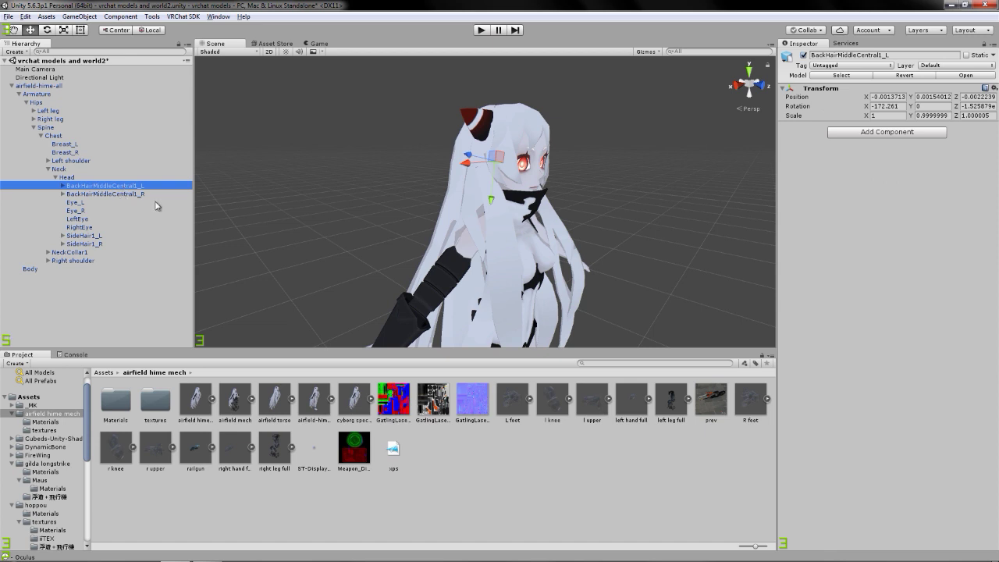
{"action": "left_click", "coordinate": [63, 186]}
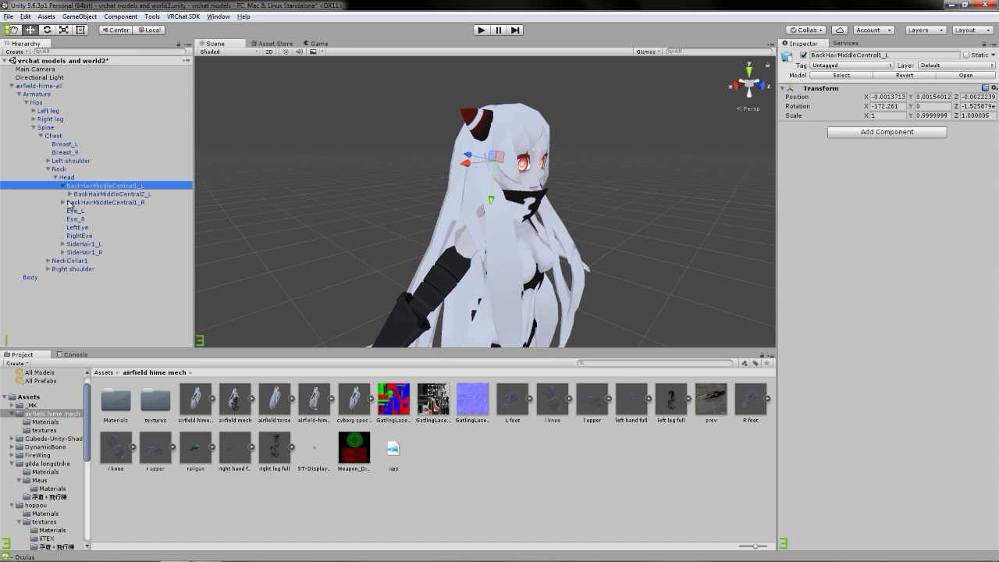
{"action": "left_click", "coordinate": [70, 194]}
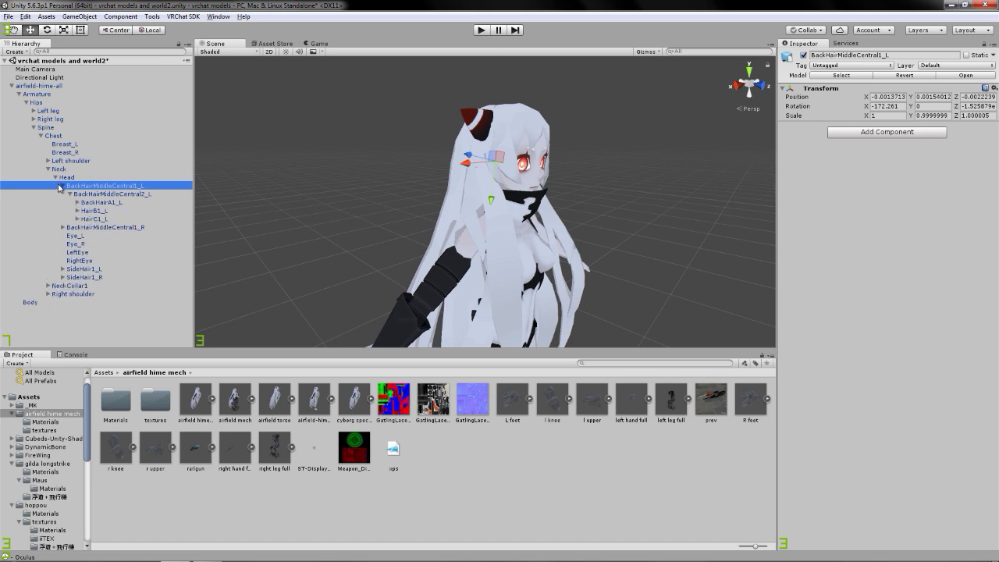
{"action": "left_click", "coordinate": [63, 186]}
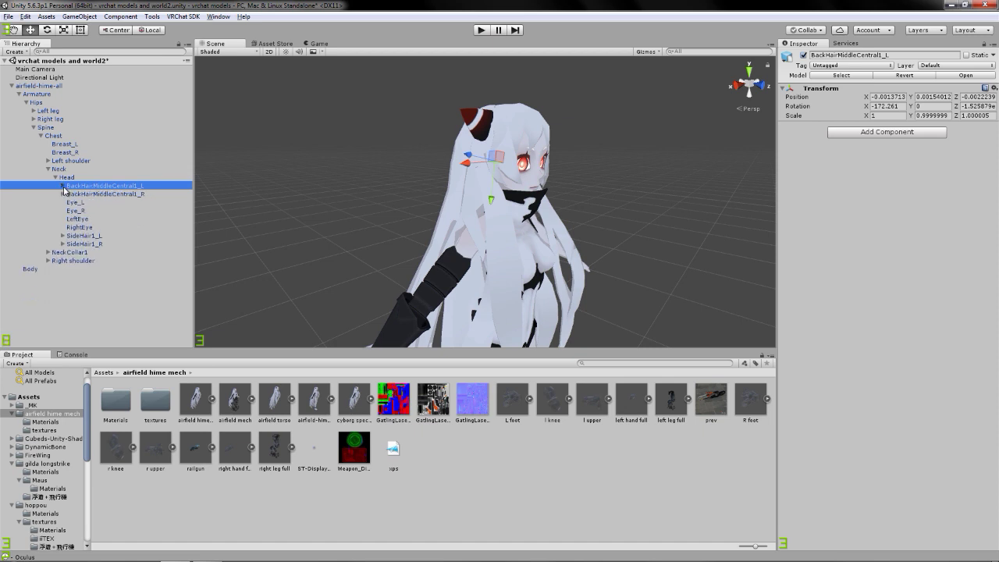
{"action": "left_click", "coordinate": [45, 86]}
{"action": "left_click_drag", "start_coordinate": [121, 186], "coordinate": [915, 376]}
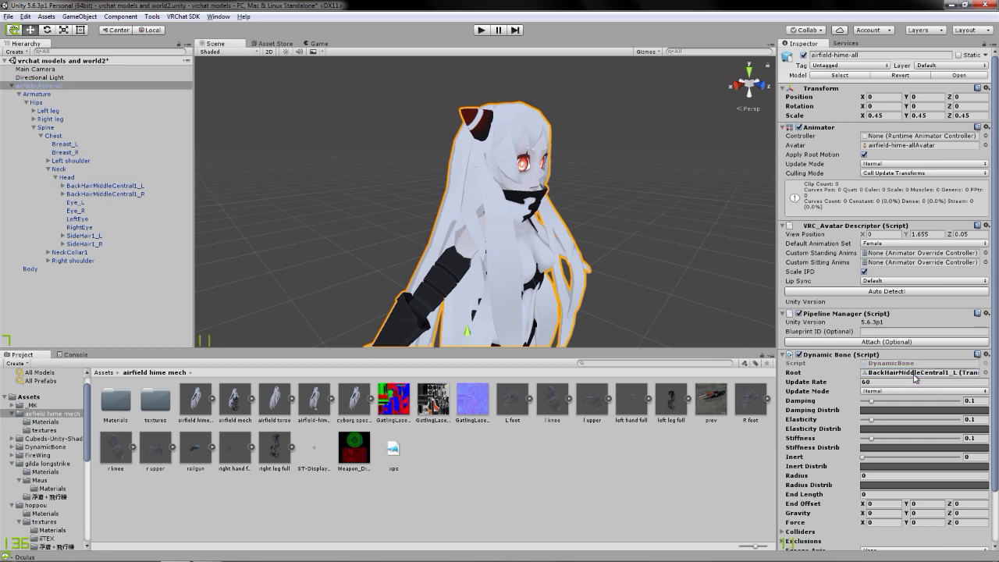
Step: Examine the model's long hair up close along with the Dynamic Bone's Gravity, Force and Root settings
{"action": "left_click_drag", "start_coordinate": [497, 140], "coordinate": [642, 132], "text": "alt"}
{"action": "right_click_drag", "start_coordinate": [582, 164], "coordinate": [526, 280]}
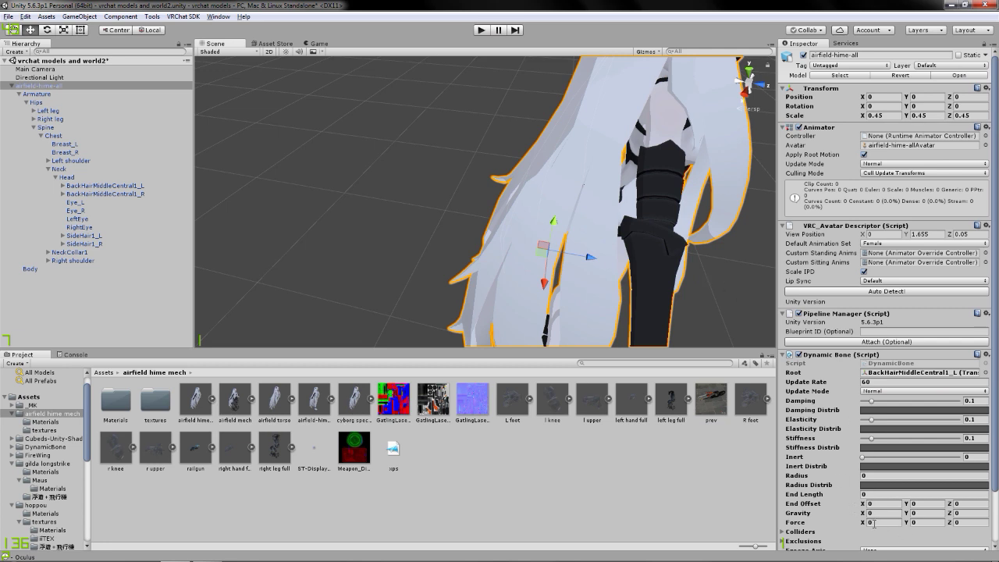
{"action": "left_click", "coordinate": [789, 514]}
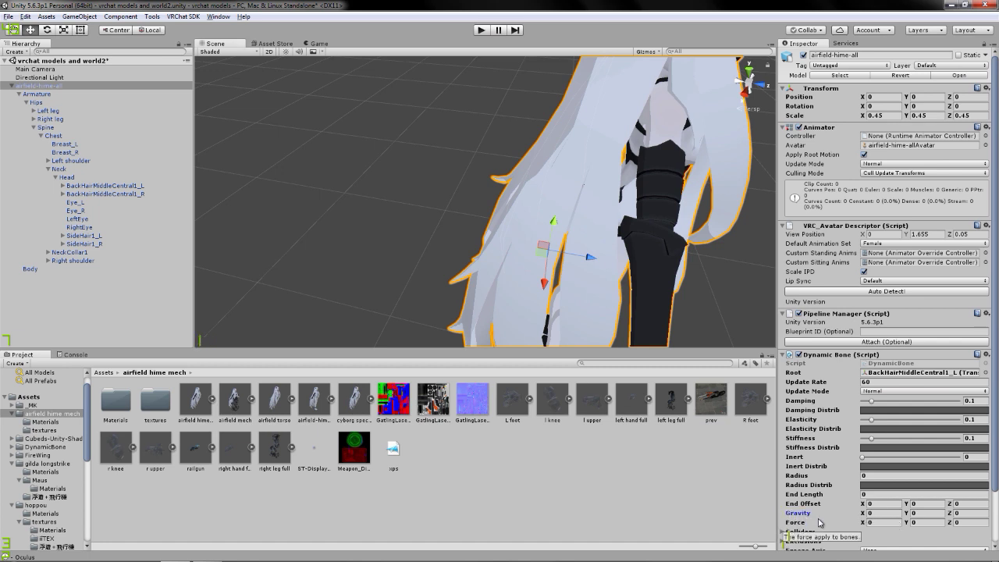
{"action": "right_click_drag", "start_coordinate": [724, 187], "coordinate": [608, 134]}
{"action": "key", "text": "s"}
{"action": "key", "text": "w"}
{"action": "left_click", "coordinate": [920, 372]}
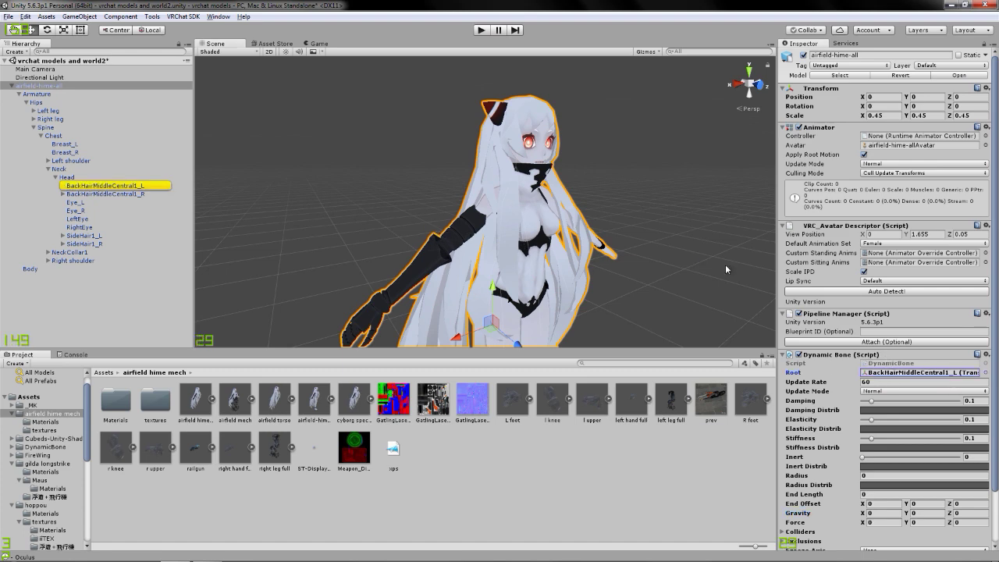
Step: Test the hair physics in Play mode by moving the model along its Z axis in the scene, ending with playback stopped
{"action": "left_click", "coordinate": [481, 30]}
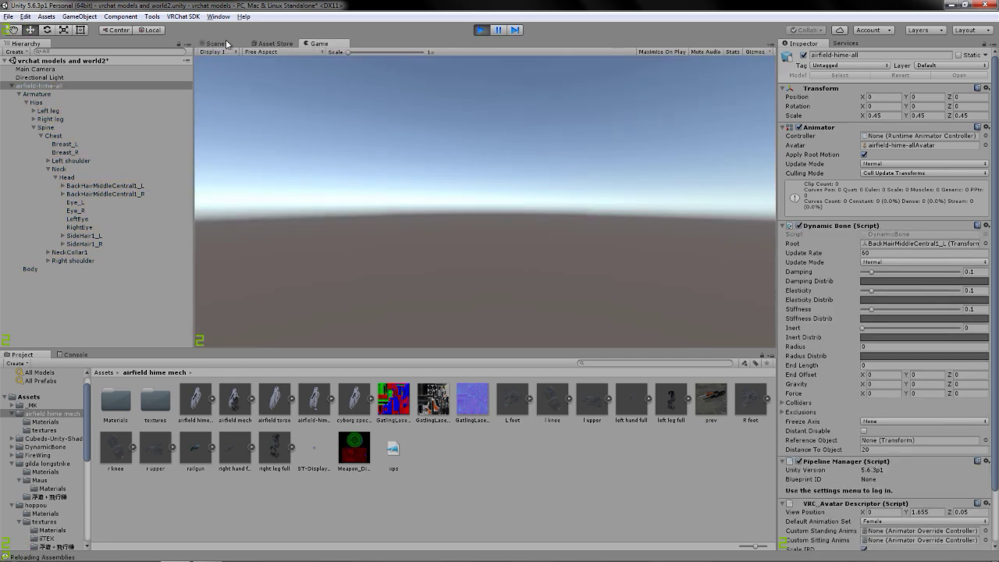
{"action": "left_click", "coordinate": [226, 43]}
{"action": "right_click_drag", "start_coordinate": [624, 231], "coordinate": [451, 236]}
{"action": "left_click_drag", "start_coordinate": [451, 236], "coordinate": [499, 230]}
{"action": "left_click", "coordinate": [482, 30]}
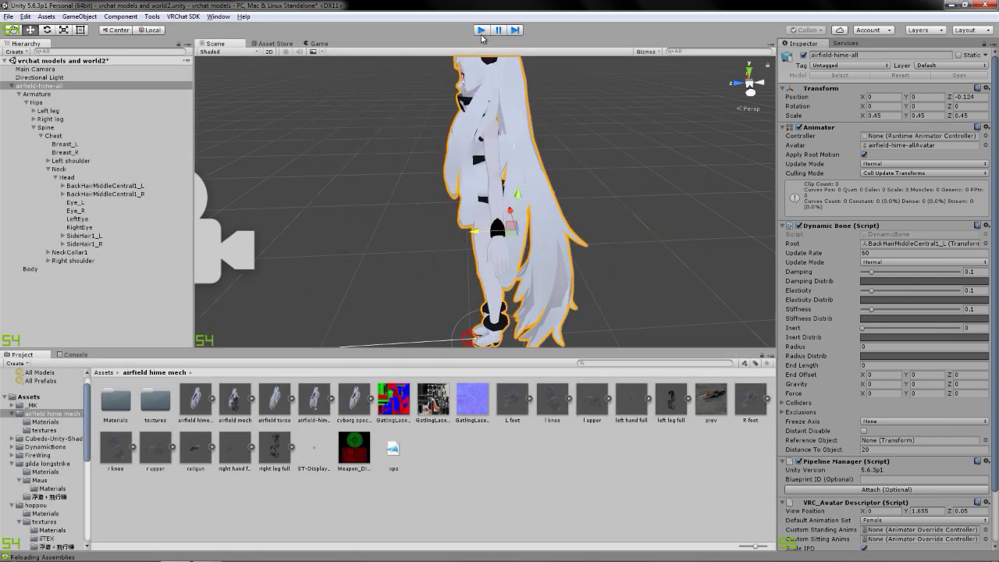
Step: Set the Dynamic Bone's Elasticity to 0.05 and test the hair by moving the model along Z in Play mode, stopping playback when done
{"action": "left_click", "coordinate": [985, 272]}
{"action": "left_click", "coordinate": [981, 291]}
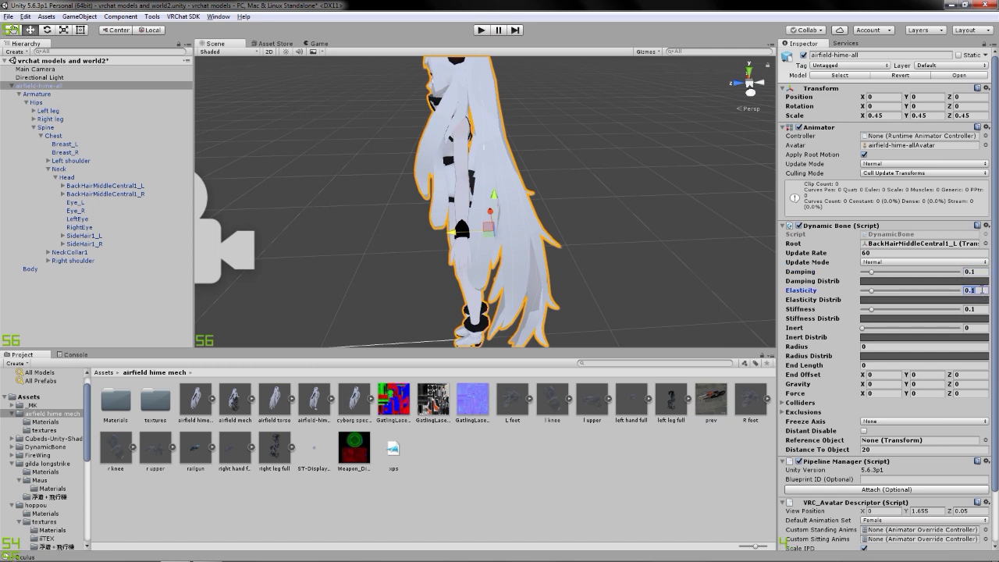
{"action": "type", "text": "0.05"}
{"action": "left_click", "coordinate": [481, 30]}
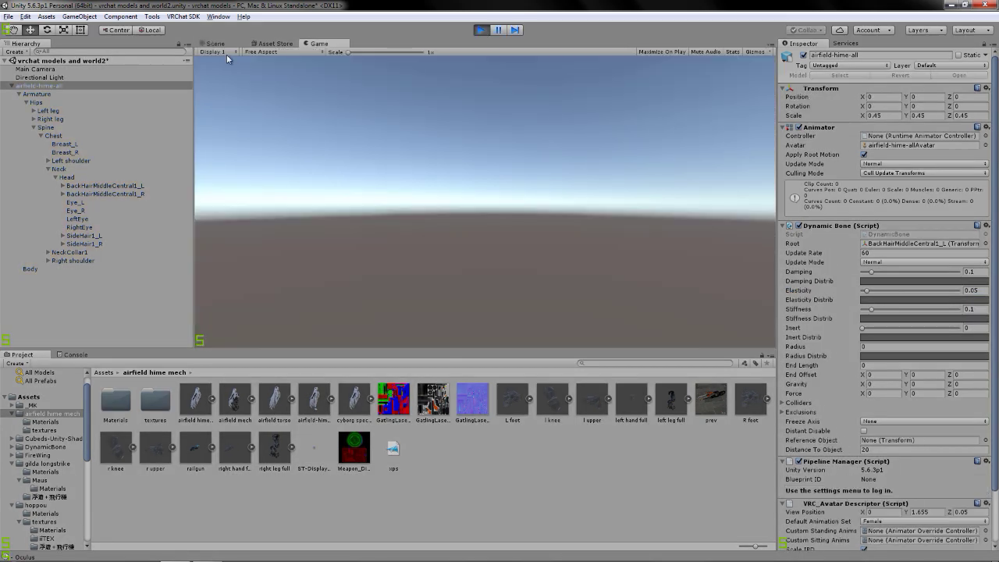
{"action": "left_click", "coordinate": [215, 44]}
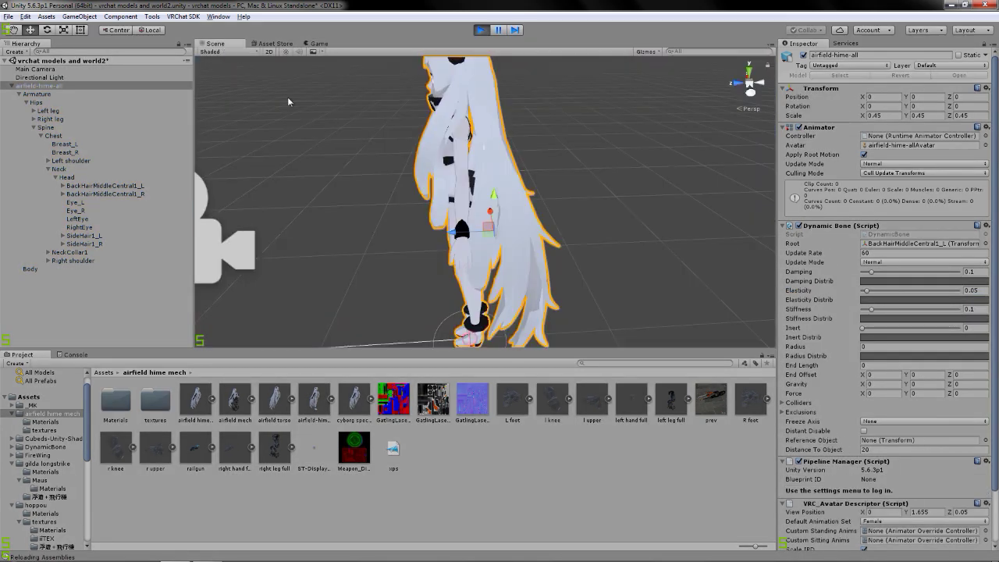
{"action": "left_click_drag", "start_coordinate": [458, 236], "coordinate": [424, 239]}
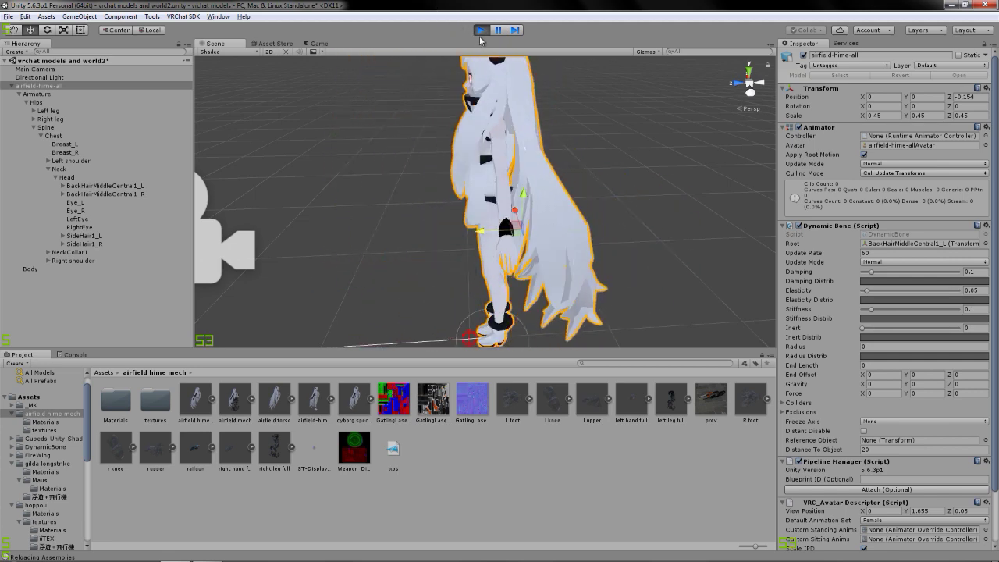
{"action": "key", "text": "ctrl+p"}
Step: Set the Dynamic Bone's Damping to 0.2, move the model along Z in Play mode to test the hair, and stop playback
{"action": "left_click", "coordinate": [973, 271]}
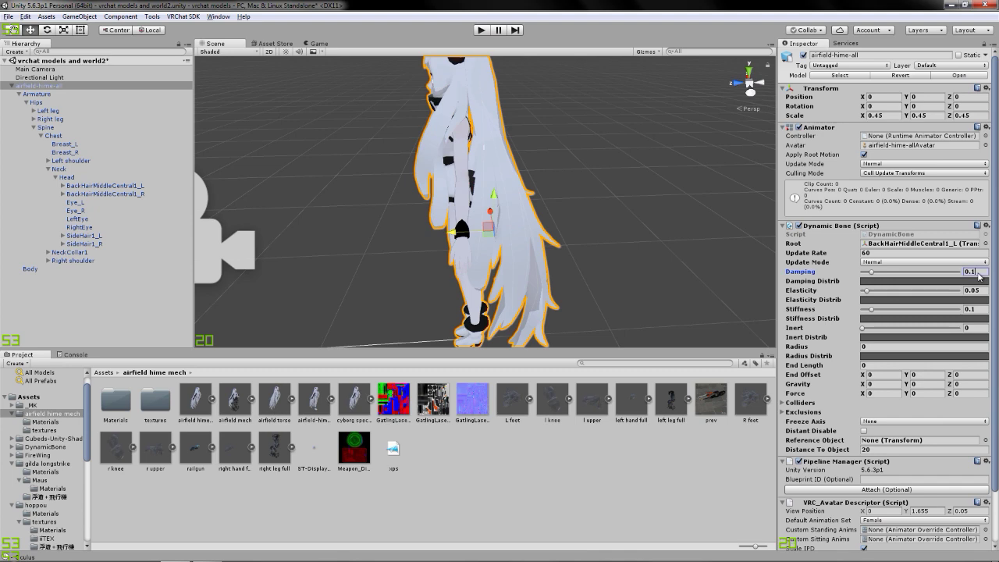
{"action": "type", "text": "0.2"}
{"action": "left_click", "coordinate": [482, 32]}
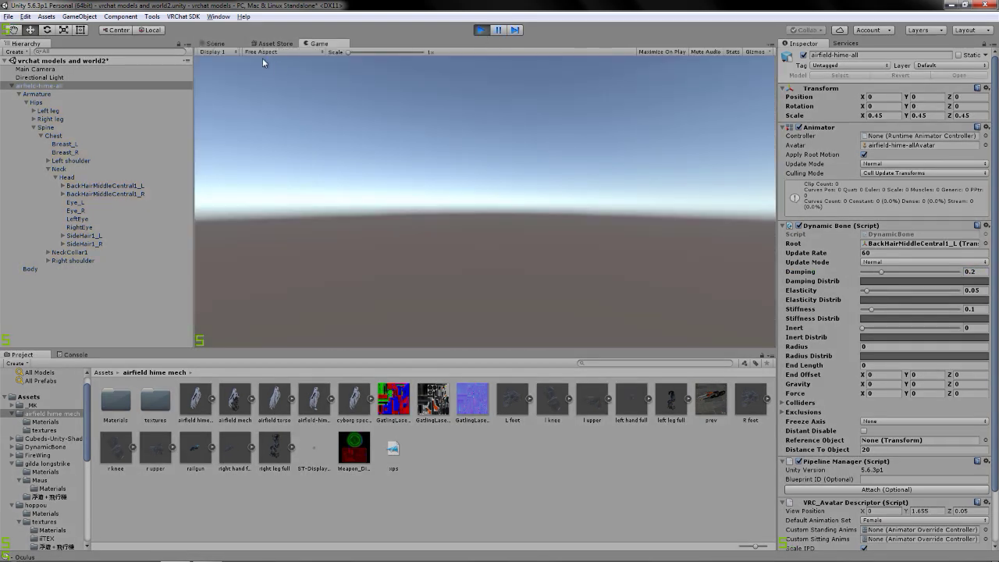
{"action": "left_click", "coordinate": [222, 44]}
{"action": "left_click_drag", "start_coordinate": [463, 233], "coordinate": [230, 251]}
{"action": "left_click", "coordinate": [482, 29]}
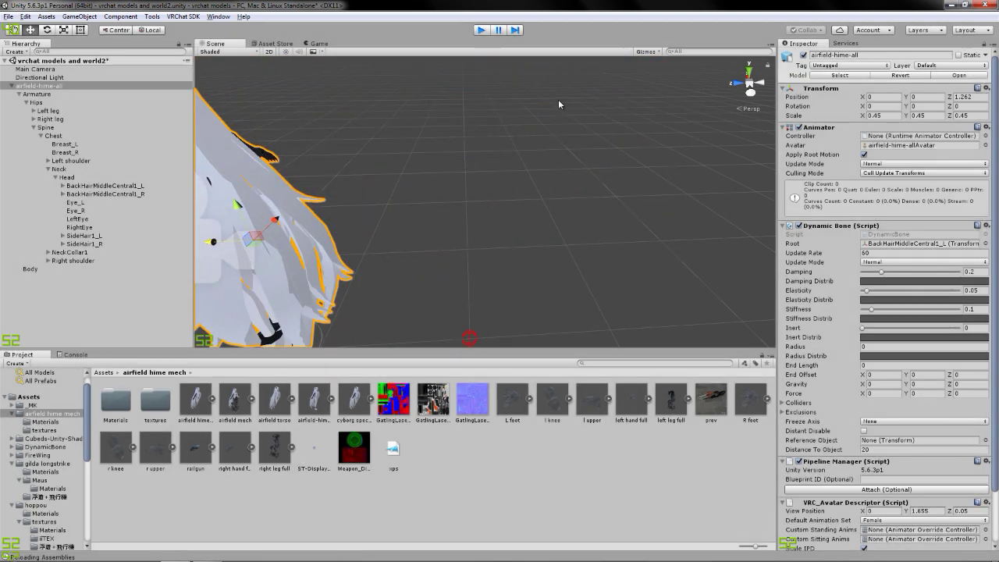
Step: Set the Dynamic Bone's Stiffness to 0.3, check the hair in the scene during Play mode, and stop playback
{"action": "left_click", "coordinate": [981, 310]}
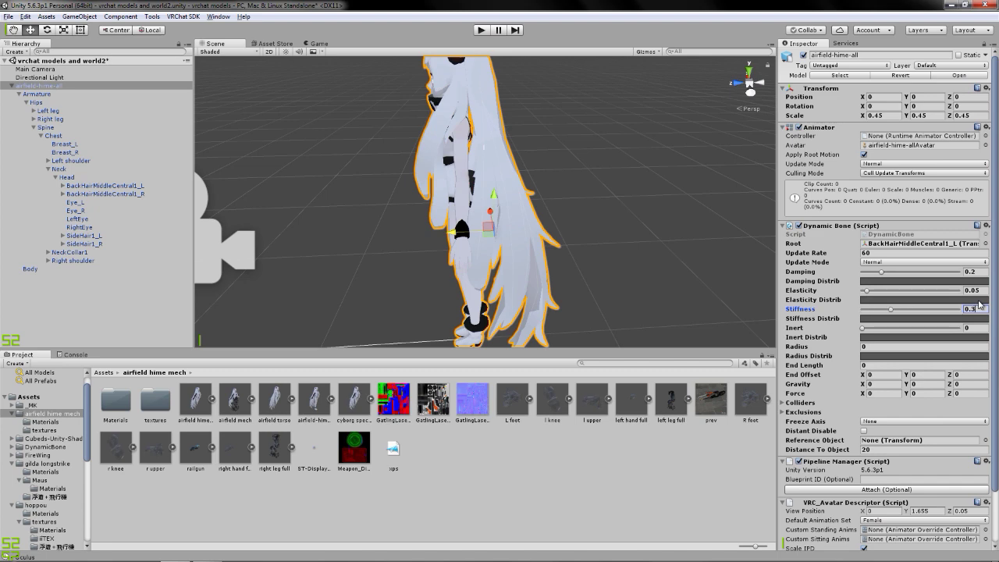
{"action": "left_click", "coordinate": [481, 30]}
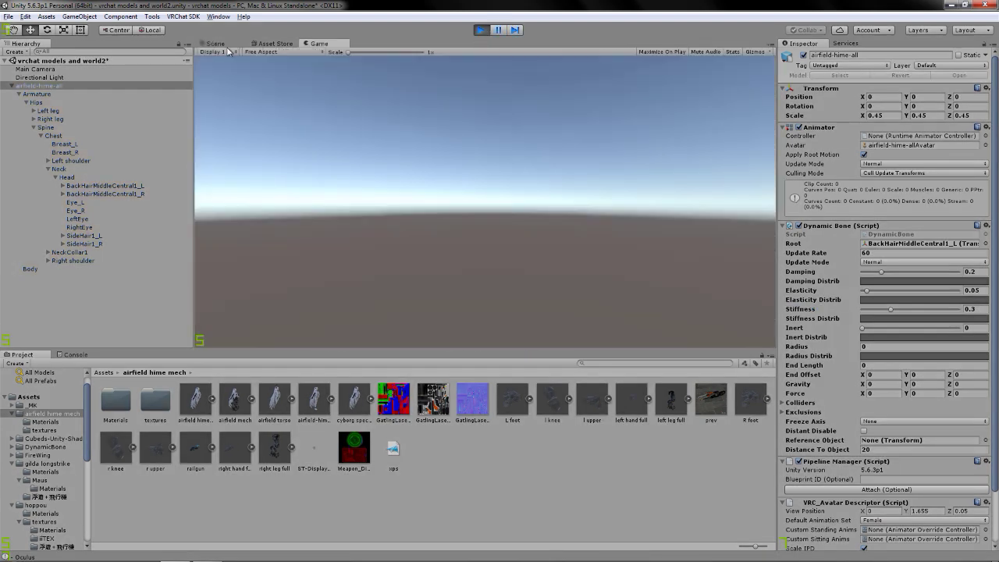
{"action": "left_click", "coordinate": [214, 44]}
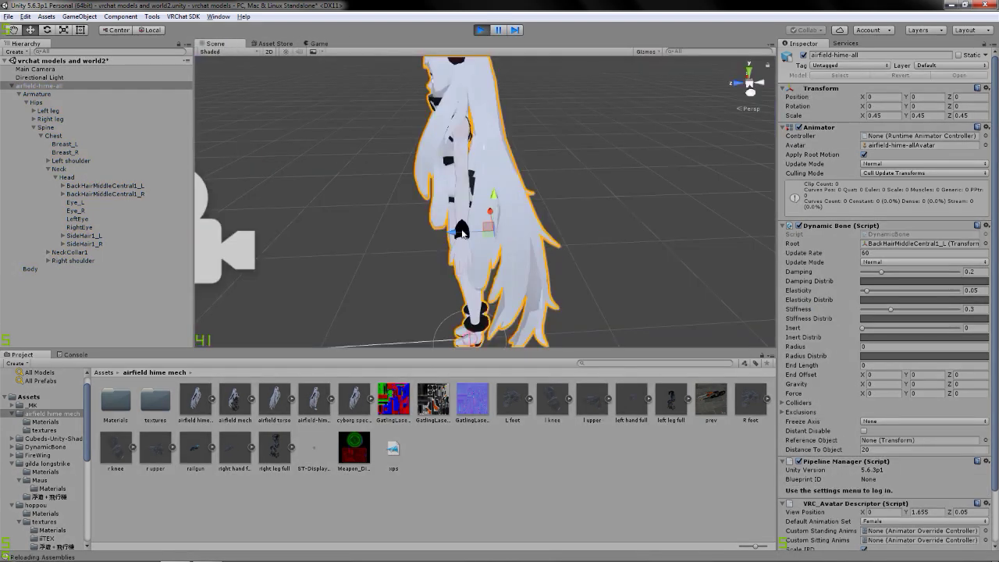
{"action": "left_click", "coordinate": [480, 30]}
Step: Raise the Dynamic Bone's Stiffness to 0.7, test the hair by moving the model in Play mode, and stop playback
{"action": "left_click", "coordinate": [981, 309]}
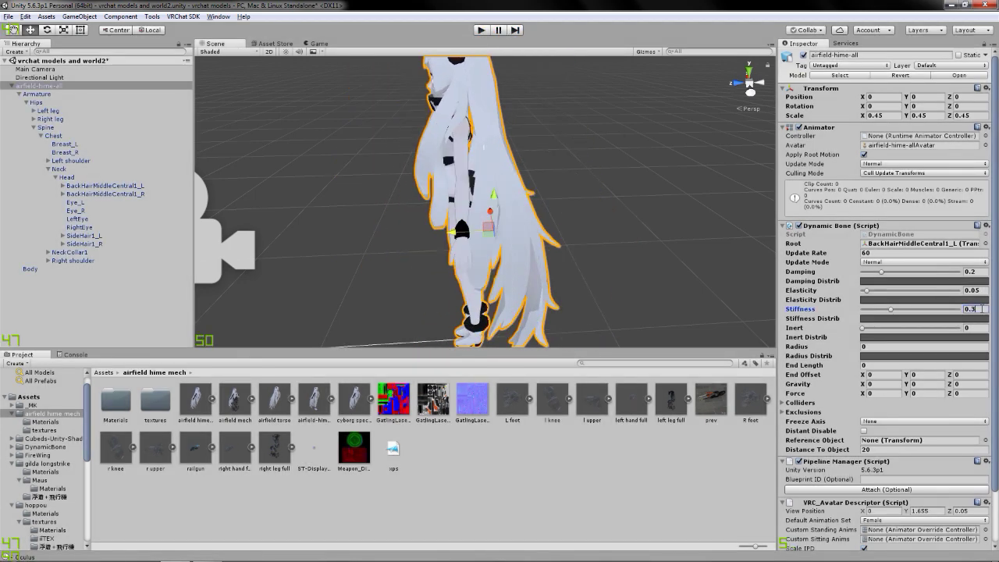
{"action": "key", "text": "BackSpace"}
{"action": "left_click", "coordinate": [480, 29]}
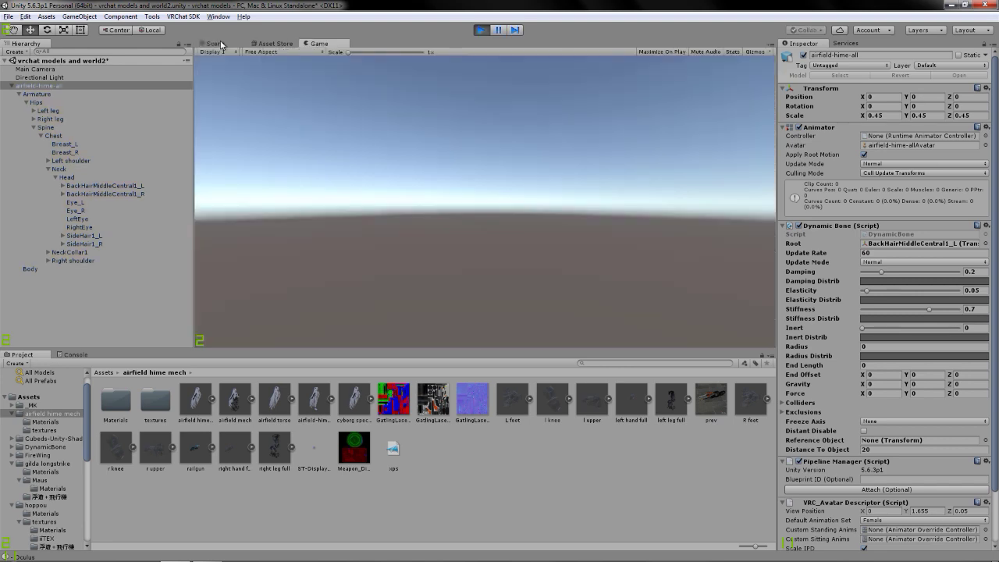
{"action": "left_click", "coordinate": [212, 44]}
{"action": "left_click_drag", "start_coordinate": [397, 238], "coordinate": [415, 179]}
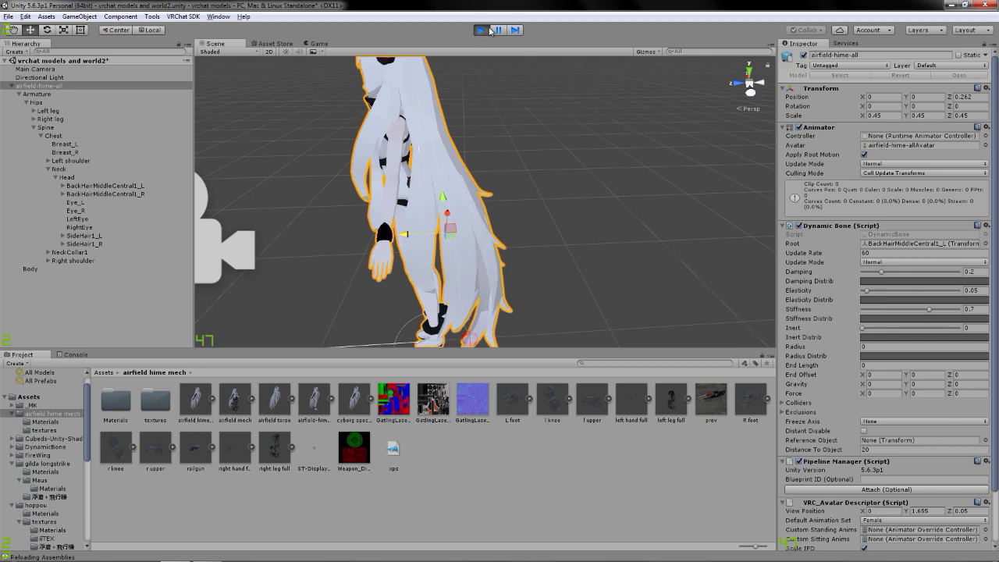
{"action": "left_click", "coordinate": [481, 30]}
Step: Set the Dynamic Bone's Elasticity to 0.3 and move the model back and forth along Z in Play mode to test the hair
{"action": "left_click", "coordinate": [984, 291]}
{"action": "key", "text": "BackSpace"}
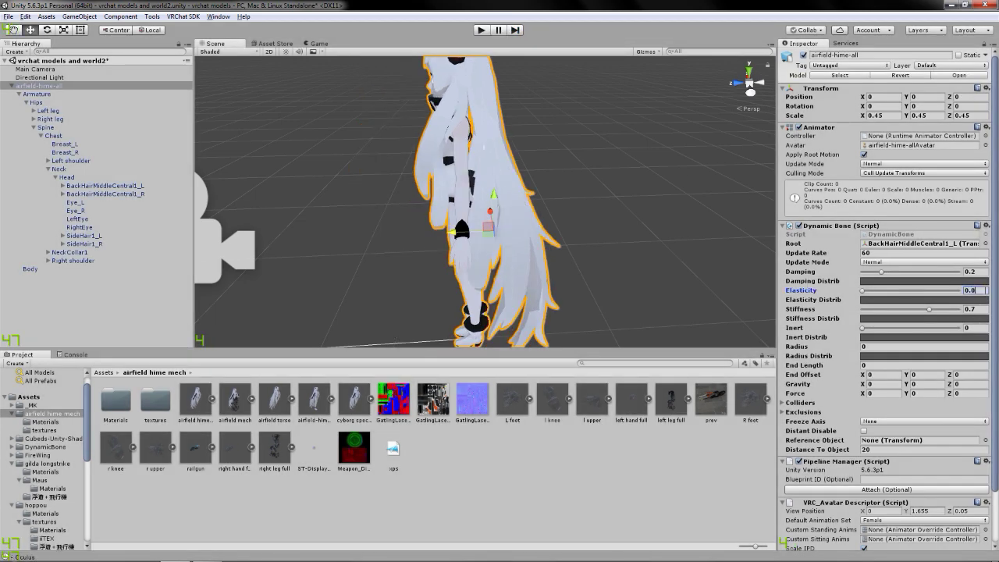
{"action": "type", "text": "3"}
{"action": "left_click", "coordinate": [480, 30]}
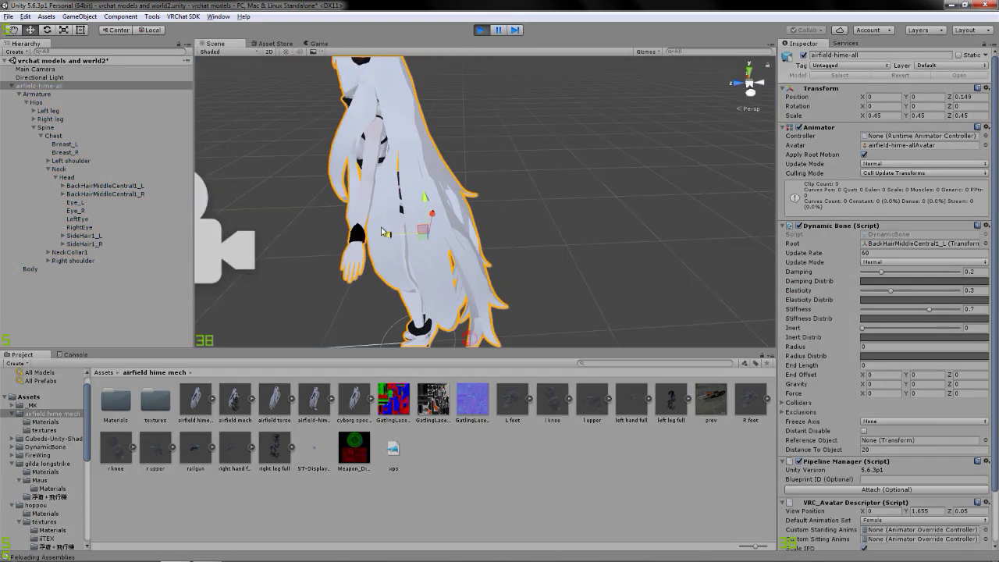
{"action": "left_click_drag", "start_coordinate": [384, 232], "coordinate": [422, 231]}
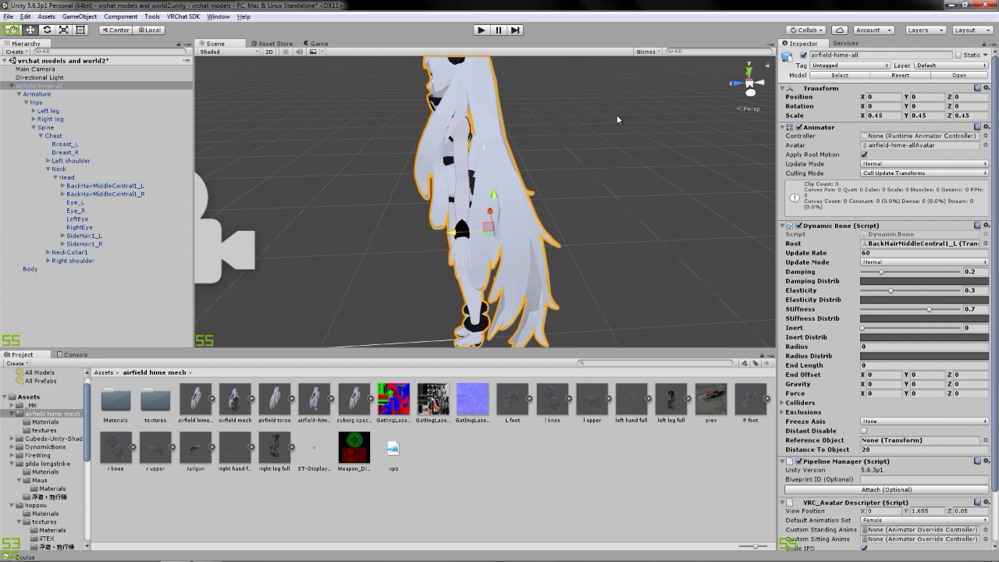
Step: Set the Dynamic Bone's Elasticity to 0.1, Stiffness to 0.1 and Inert to 0.2
{"action": "left_click", "coordinate": [981, 272]}
{"action": "left_click", "coordinate": [975, 289]}
{"action": "type", "text": "0.1"}
{"action": "left_click", "coordinate": [980, 309]}
{"action": "type", "text": "0.1"}
{"action": "left_click", "coordinate": [977, 328]}
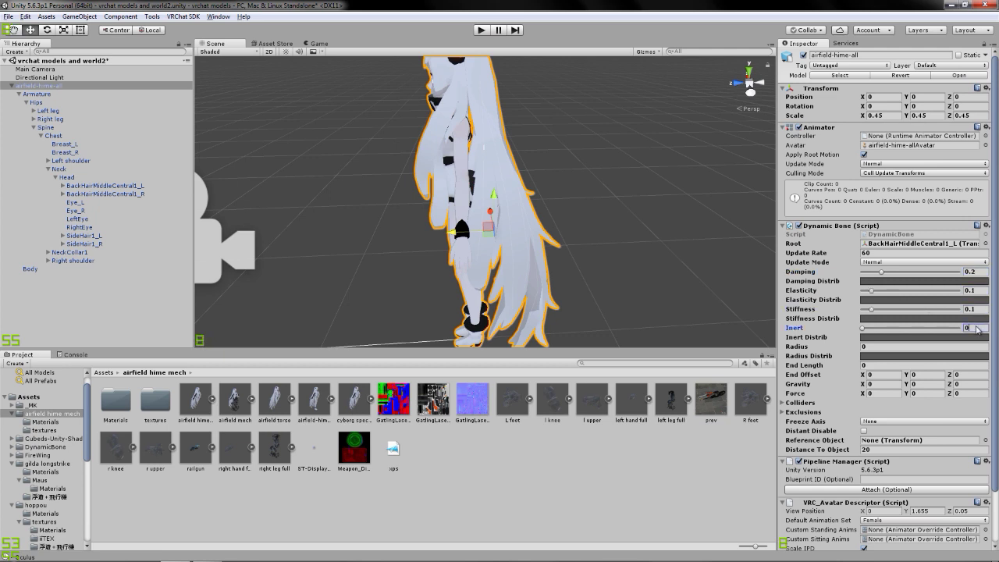
{"action": "type", "text": "0.2"}
Step: Test the hair with the new Inert setting by moving the model along Z in Play mode, and stop playback
{"action": "left_click", "coordinate": [483, 30]}
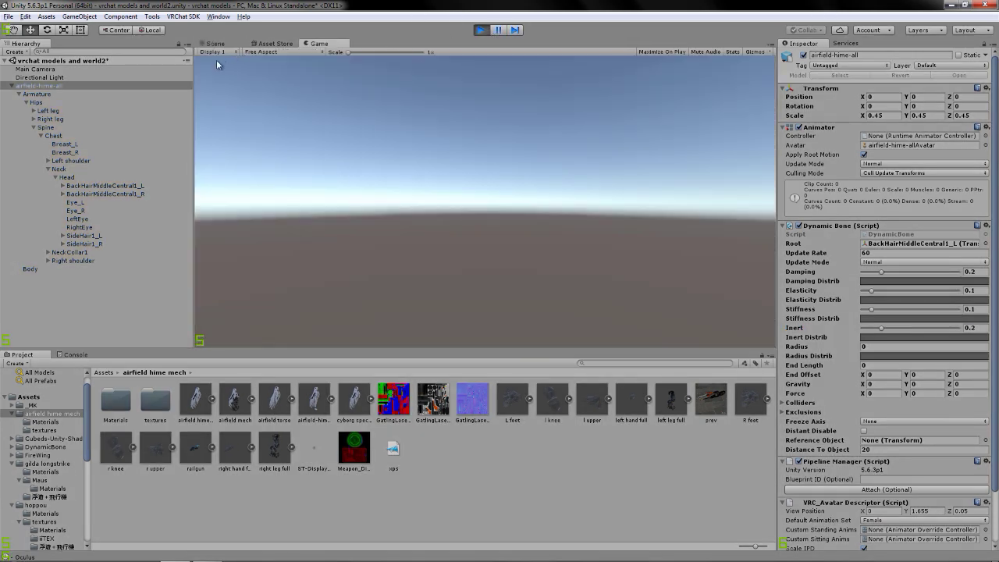
{"action": "left_click", "coordinate": [220, 43]}
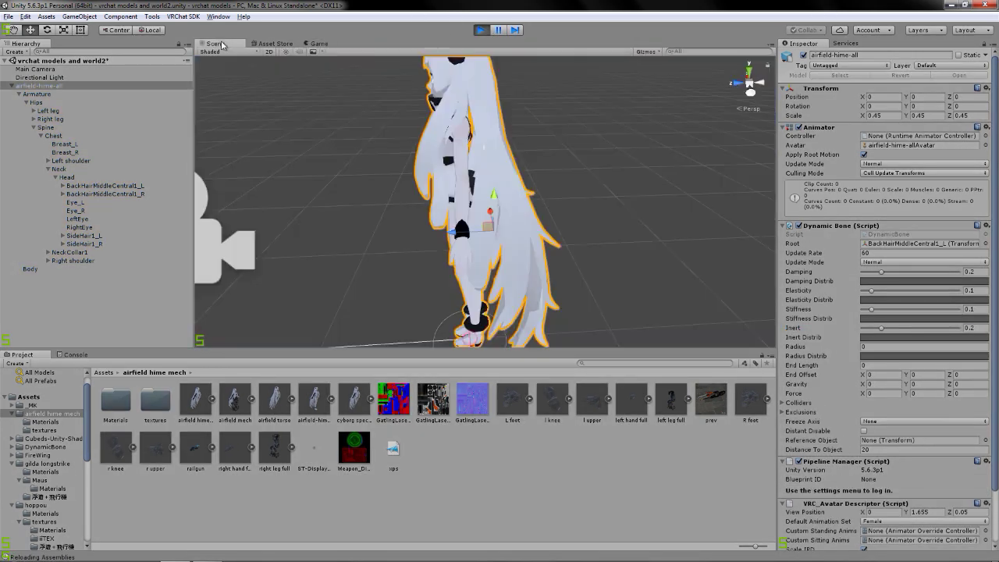
{"action": "mouse_move", "coordinate": [451, 237]}
{"action": "left_mouse_down"}
{"action": "mouse_move", "coordinate": [394, 238]}
{"action": "mouse_move", "coordinate": [554, 238]}
{"action": "mouse_move", "coordinate": [443, 241]}
{"action": "left_mouse_up"}
{"action": "left_click", "coordinate": [481, 30]}
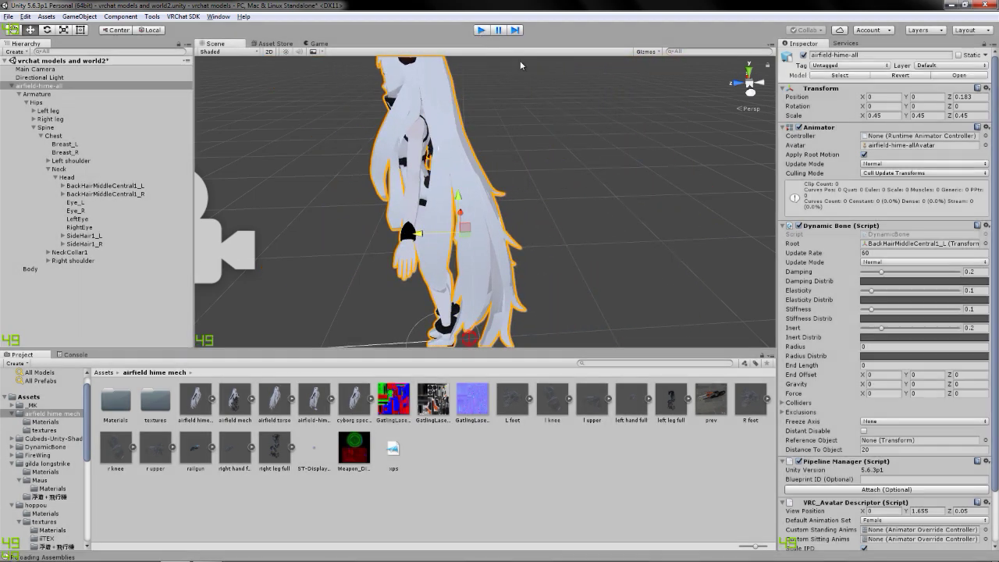
Step: Add a second Dynamic Bone component to the model and assign BackHairMiddleCentral1_R as its Root
{"action": "scroll", "coordinate": [894, 471], "scroll_direction": "down", "scroll_amount": 2}
{"action": "left_click", "coordinate": [889, 535]}
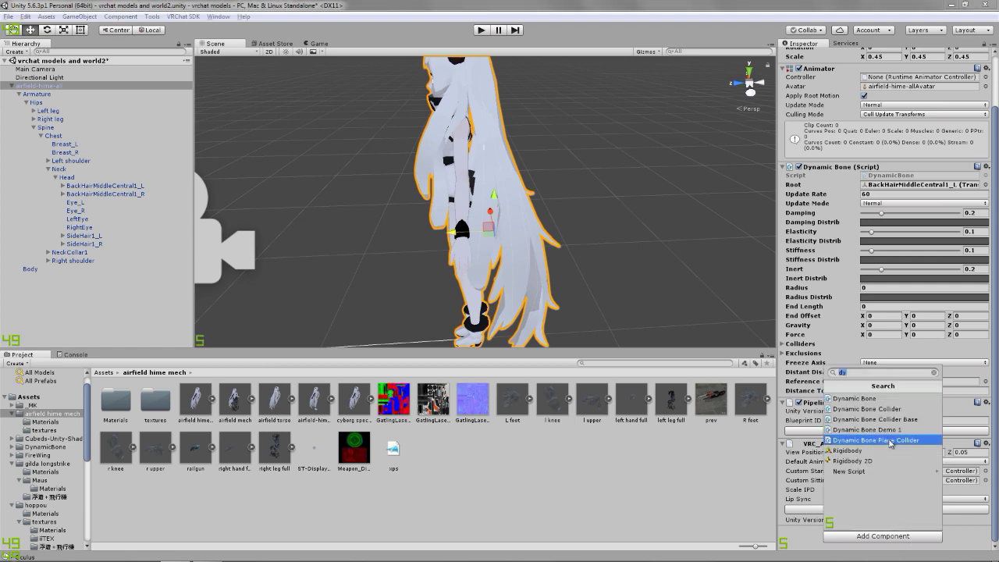
{"action": "left_click", "coordinate": [887, 400]}
{"action": "scroll", "coordinate": [897, 419], "scroll_direction": "down", "scroll_amount": 5}
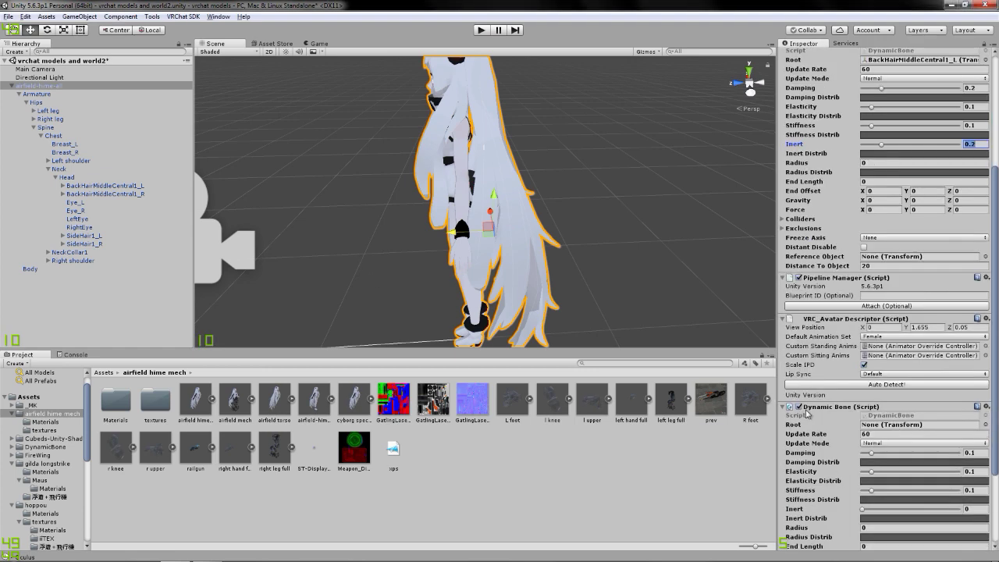
{"action": "left_click_drag", "start_coordinate": [121, 197], "coordinate": [924, 399]}
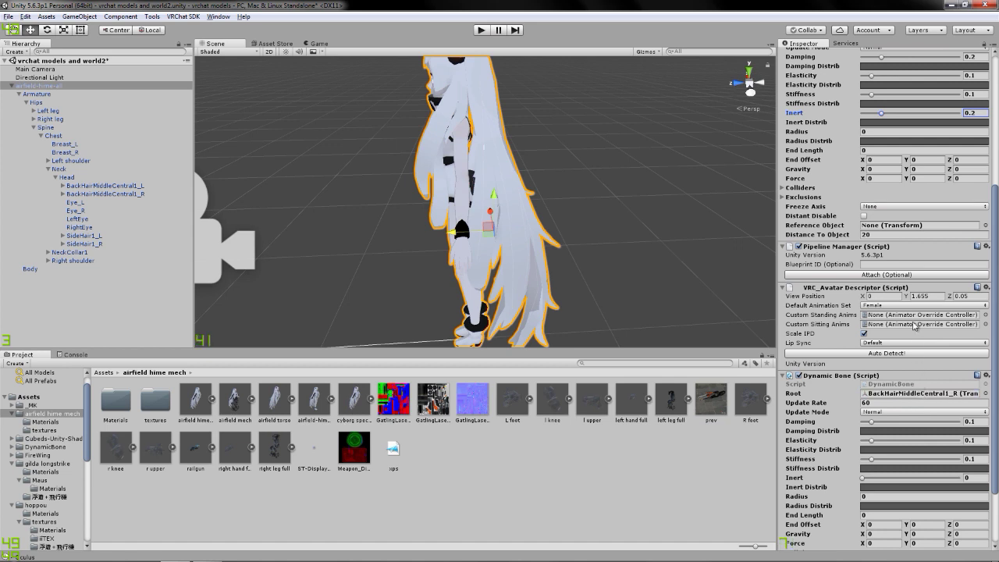
Step: Set the first Dynamic Bone's Update Rate to 15, test the hair by moving the model in Play mode, and stop playback
{"action": "scroll", "coordinate": [885, 131], "scroll_direction": "up", "scroll_amount": 3}
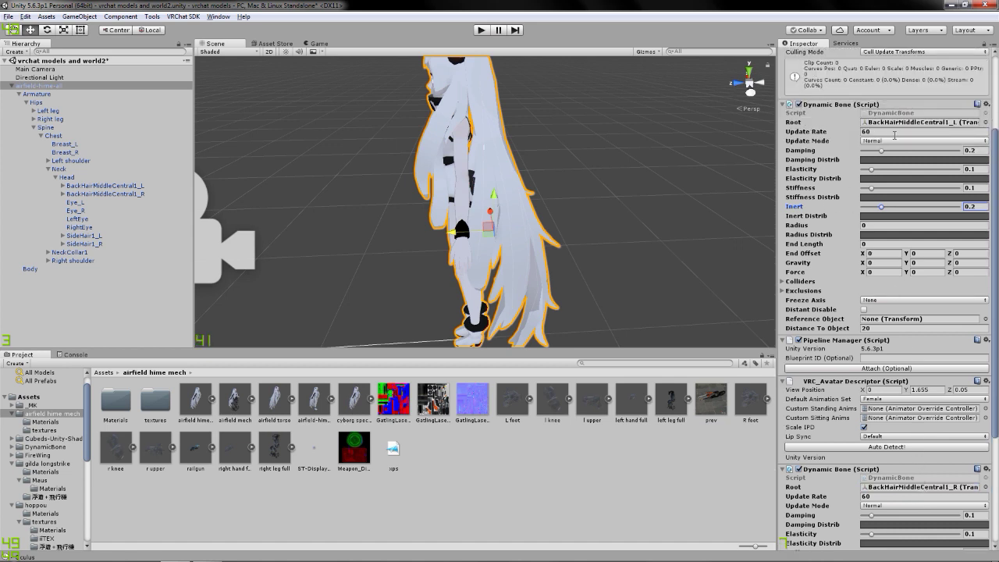
{"action": "left_click", "coordinate": [895, 132]}
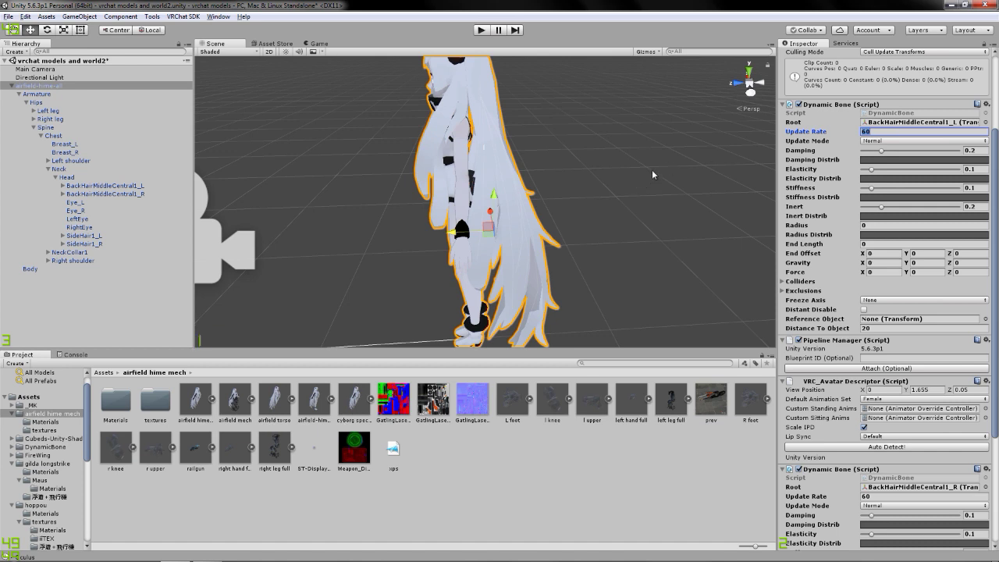
{"action": "type", "text": "15"}
{"action": "left_click", "coordinate": [481, 30]}
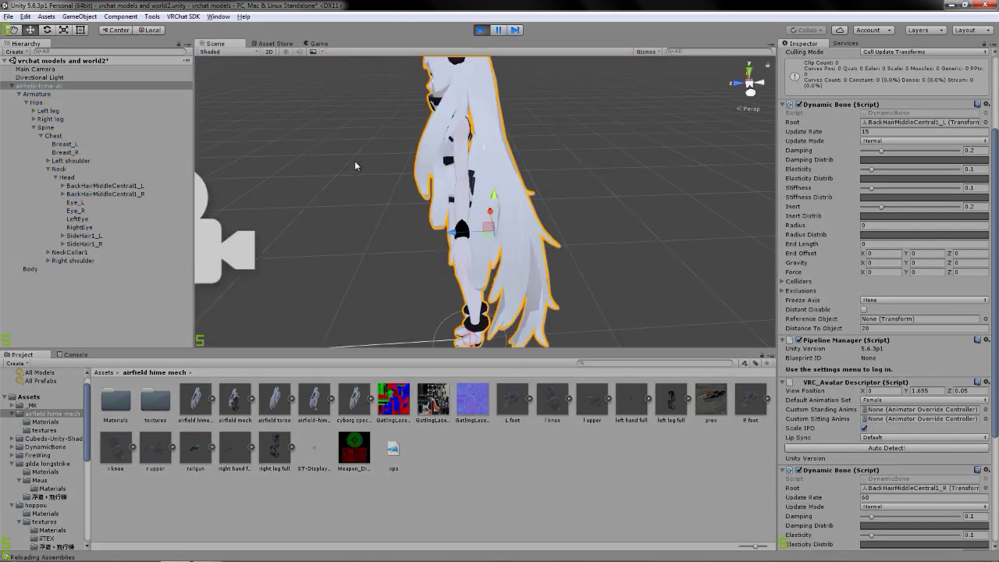
{"action": "left_click_drag", "start_coordinate": [441, 234], "coordinate": [371, 235]}
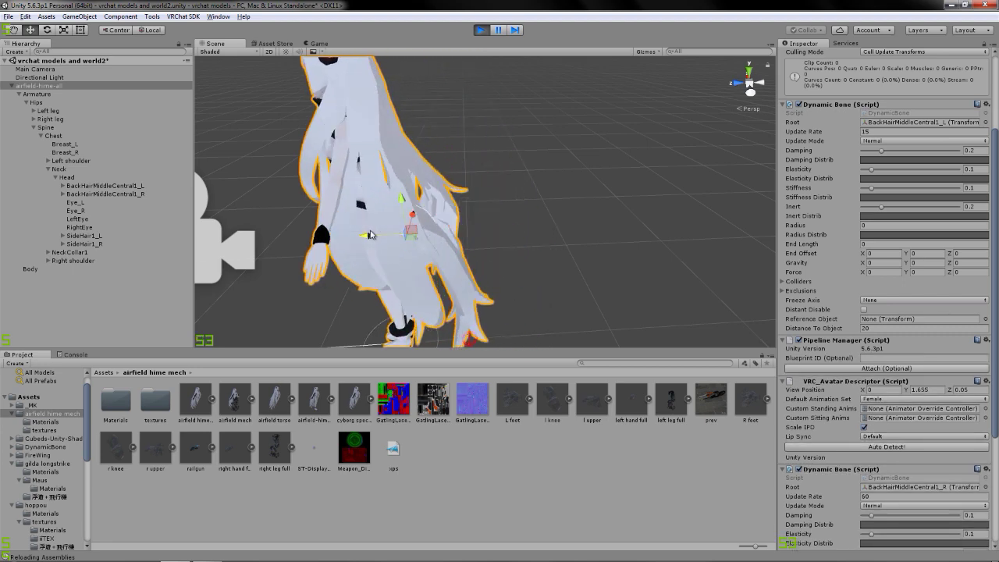
{"action": "left_click_drag", "start_coordinate": [371, 235], "coordinate": [508, 234]}
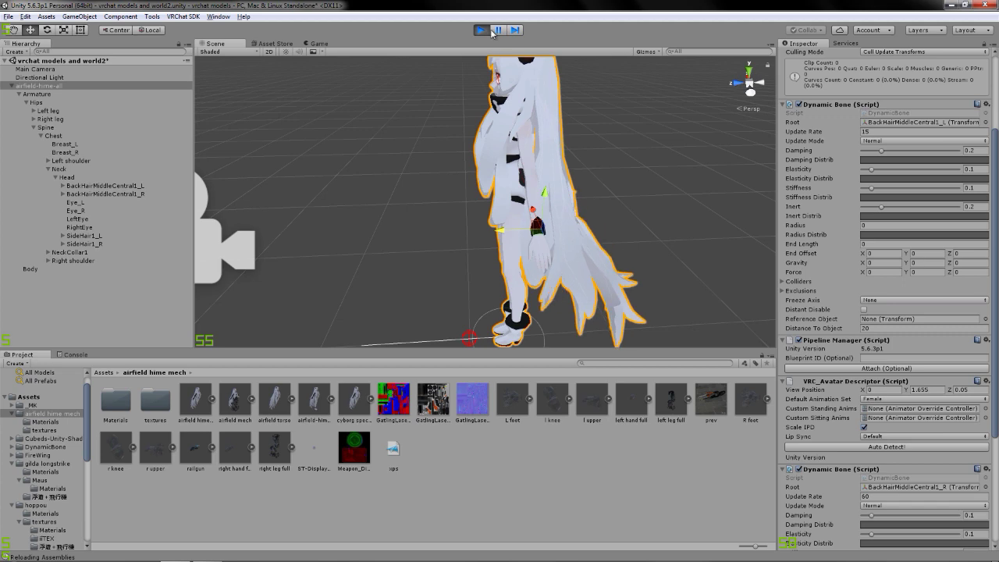
{"action": "key", "text": "ctrl+p"}
Step: Set the first Dynamic Bone's Update Rate to 90, test the hair movement in Play mode, and stop playback
{"action": "left_click", "coordinate": [907, 132]}
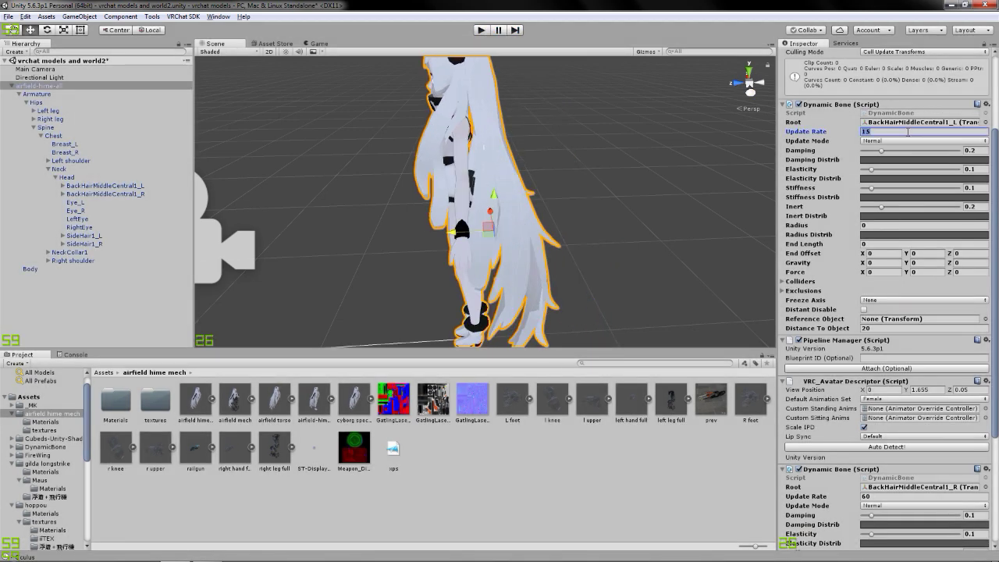
{"action": "type", "text": "90"}
{"action": "key", "text": "ctrl+p"}
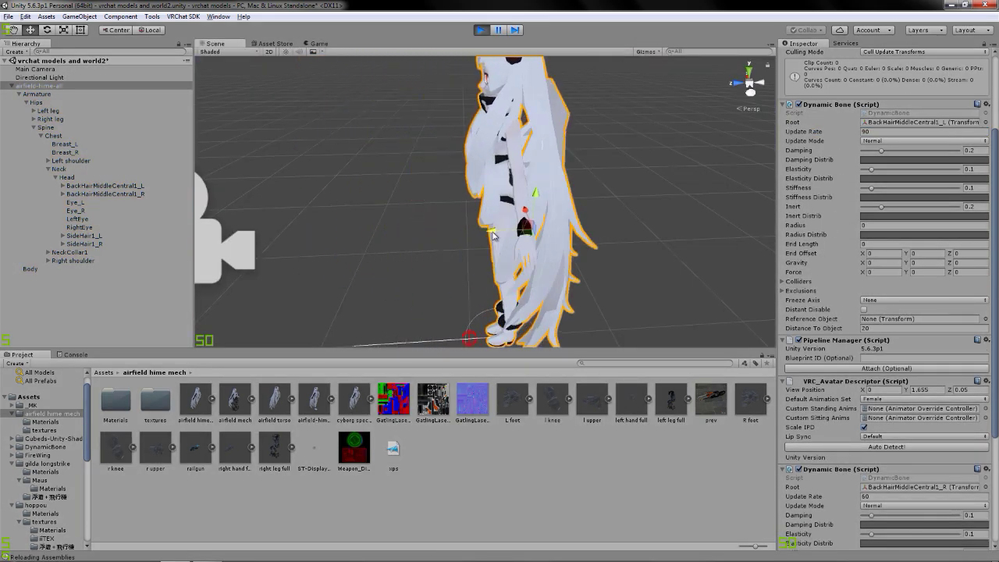
{"action": "left_click", "coordinate": [480, 30]}
Step: Match the BackHairMiddleCentral1_R Dynamic Bone to the first one with Update Rate 90, Damping 0.2 and Inert 0.2
{"action": "scroll", "coordinate": [891, 319], "scroll_direction": "down", "scroll_amount": 5}
{"action": "left_click", "coordinate": [894, 322]}
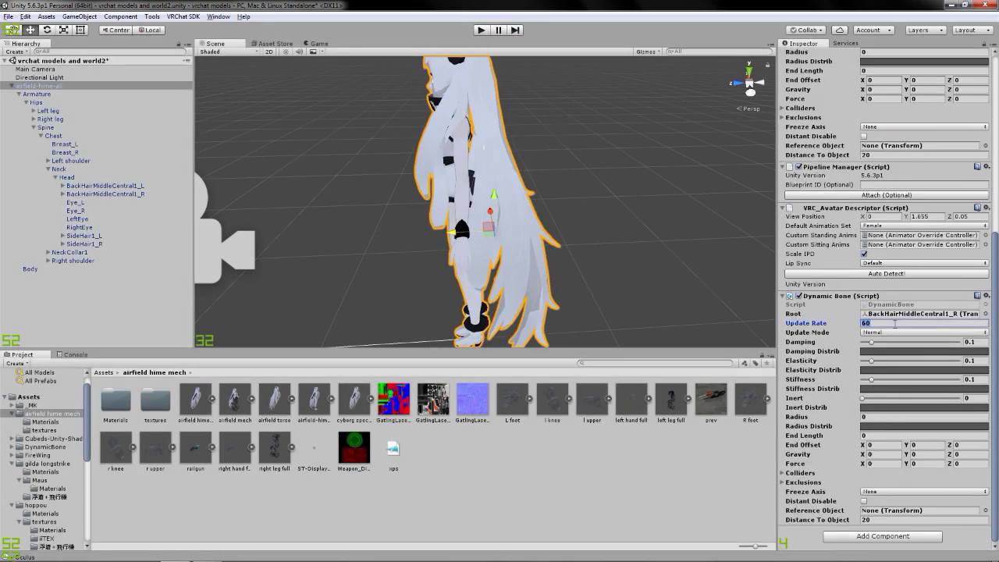
{"action": "type", "text": "9"}
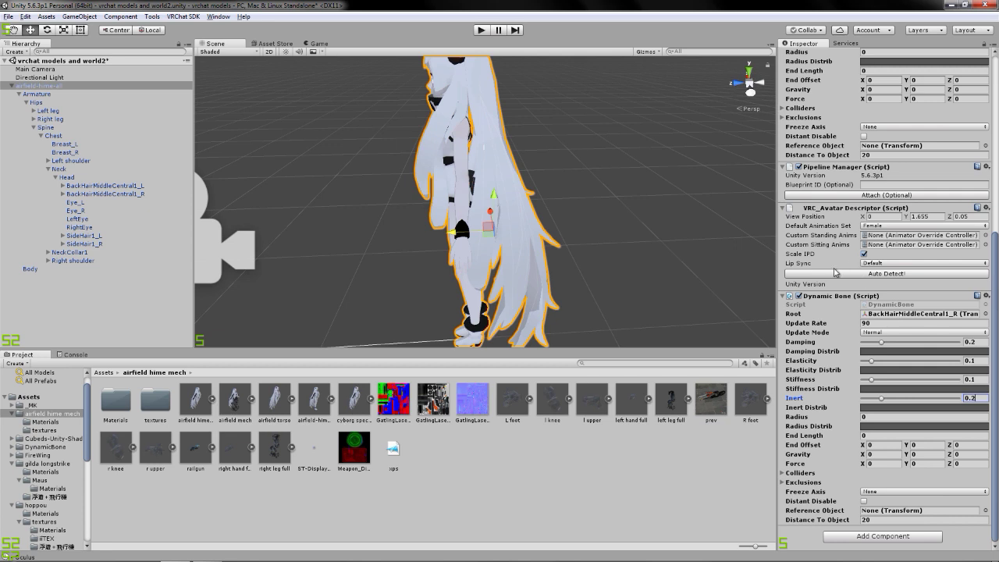
Step: Set the Y Force to -0.01 on both back hair Dynamic Bone components
{"action": "scroll", "coordinate": [891, 234], "scroll_direction": "up", "scroll_amount": 5}
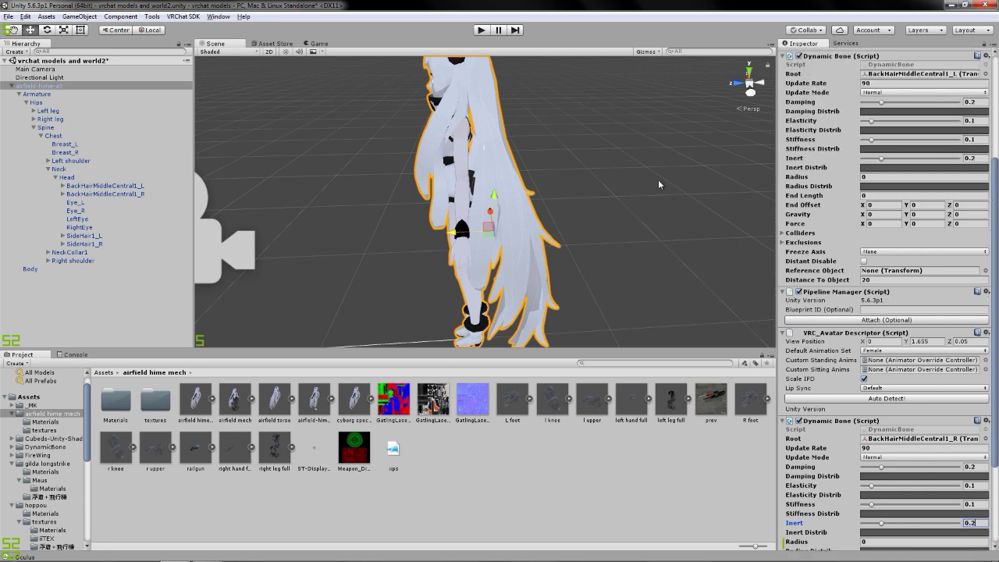
{"action": "right_click_drag", "start_coordinate": [656, 179], "coordinate": [648, 139]}
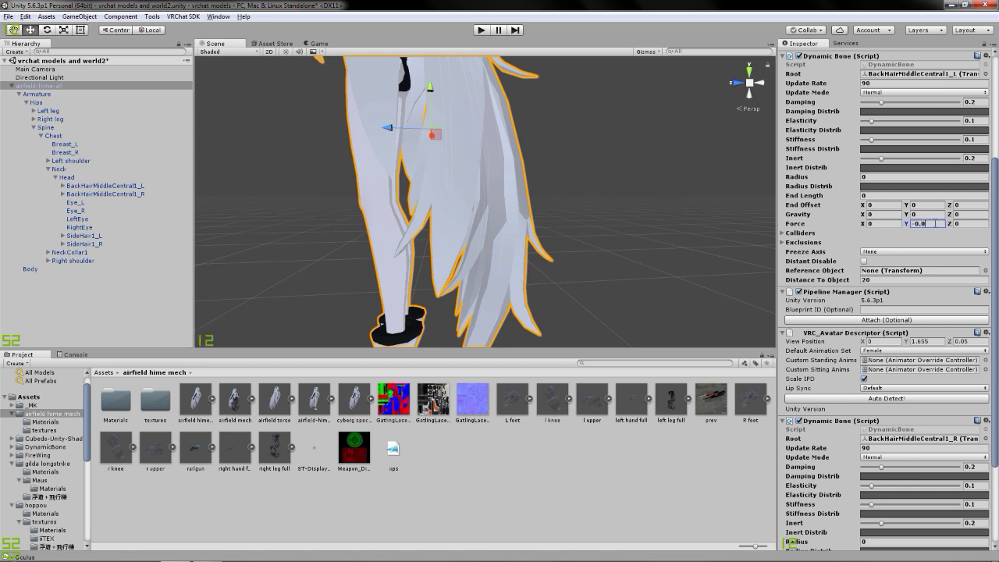
{"action": "scroll", "coordinate": [932, 453], "scroll_direction": "down", "scroll_amount": 4}
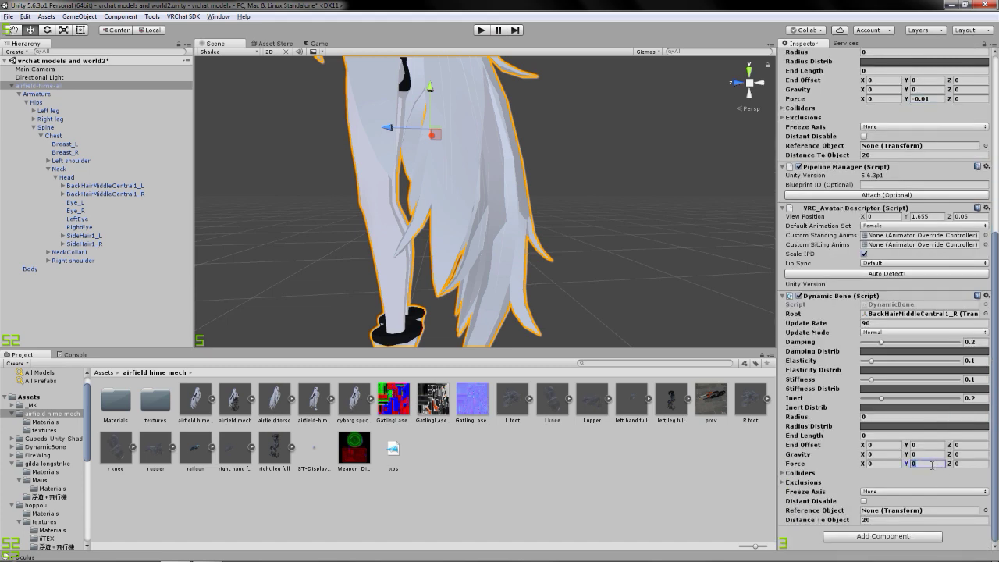
Step: Upload the model to VRChat as a new avatar named airfield hime and close the upload
{"action": "right_click_drag", "start_coordinate": [507, 224], "coordinate": [799, 266]}
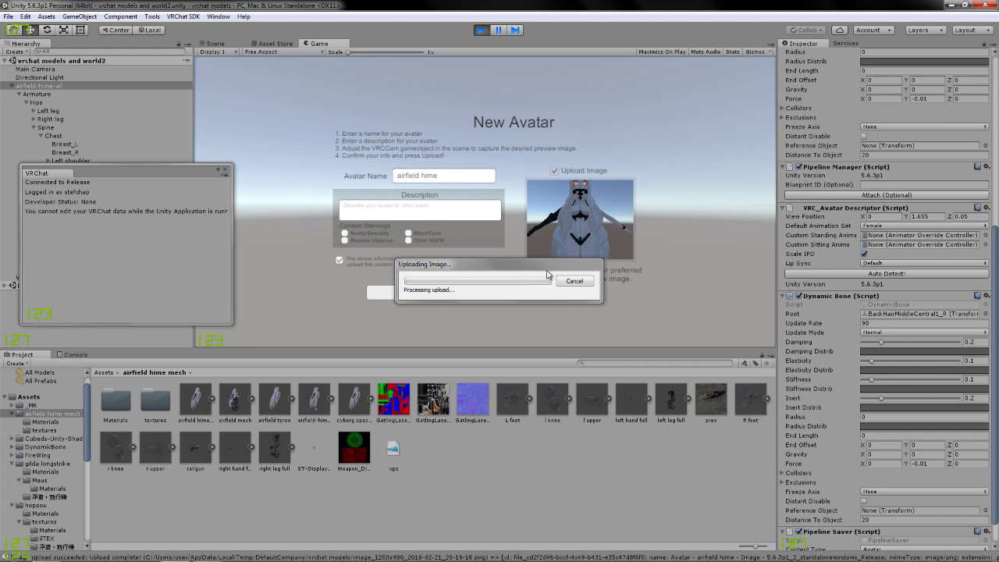
{"action": "left_click", "coordinate": [573, 309]}
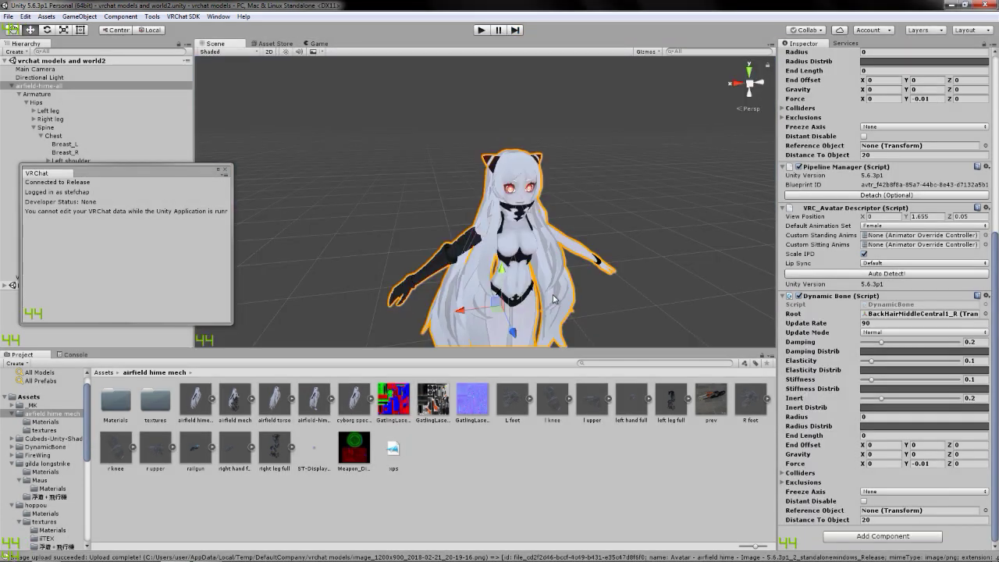
Step: Switch to VRChat and join a friends instance of The HUB world
{"action": "key", "text": "alt+Tab"}
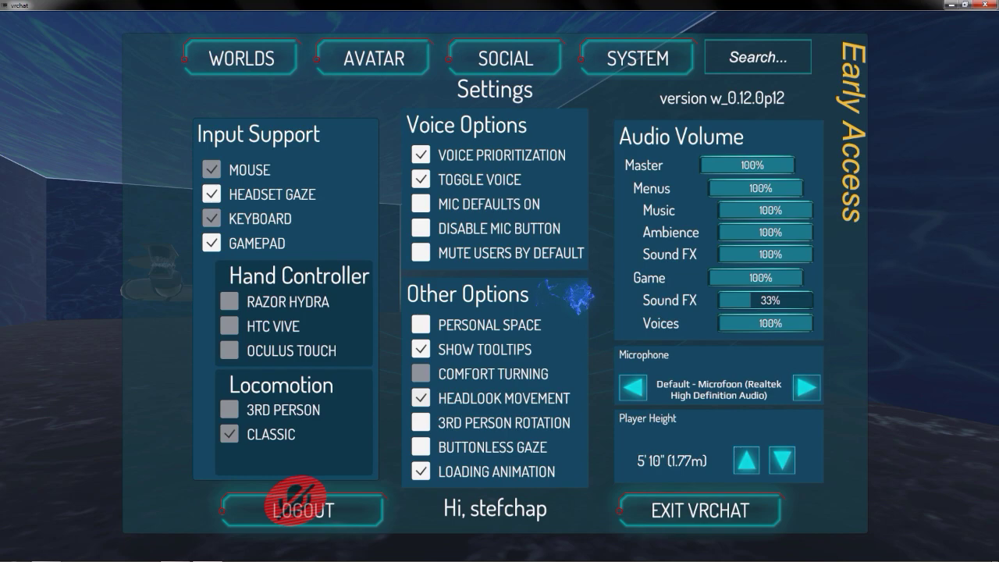
{"action": "key", "text": "Escape"}
{"action": "key", "text": "Escape"}
{"action": "key", "text": "Escape"}
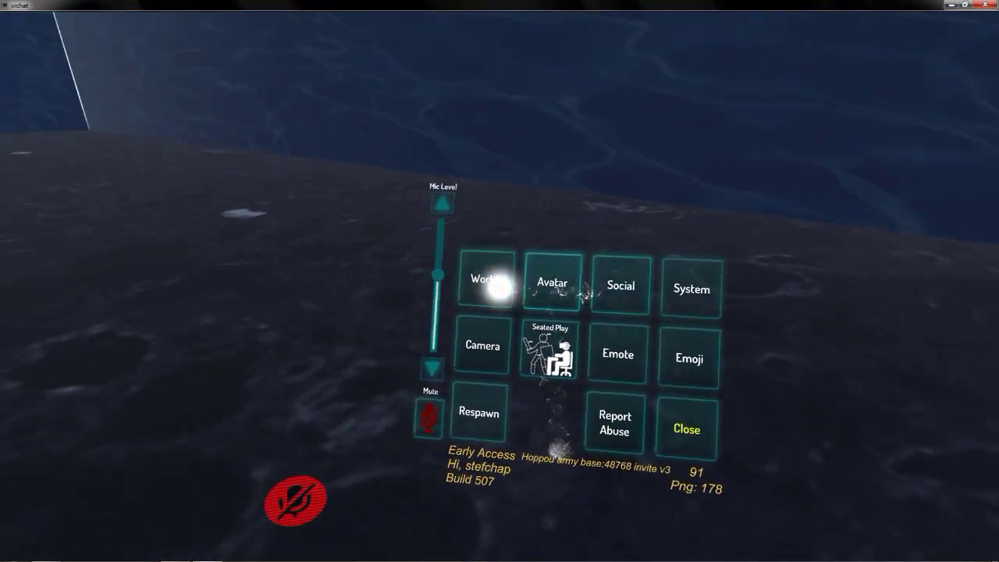
{"action": "left_click", "coordinate": [495, 281]}
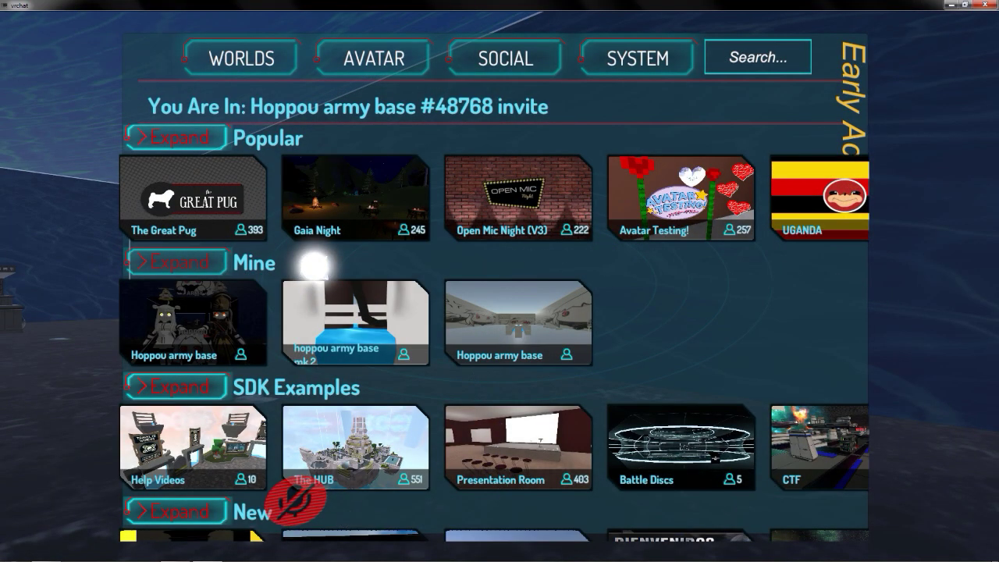
{"action": "scroll", "coordinate": [313, 266], "scroll_direction": "up", "scroll_amount": 5}
{"action": "left_click", "coordinate": [211, 347]}
{"action": "left_click", "coordinate": [248, 355]}
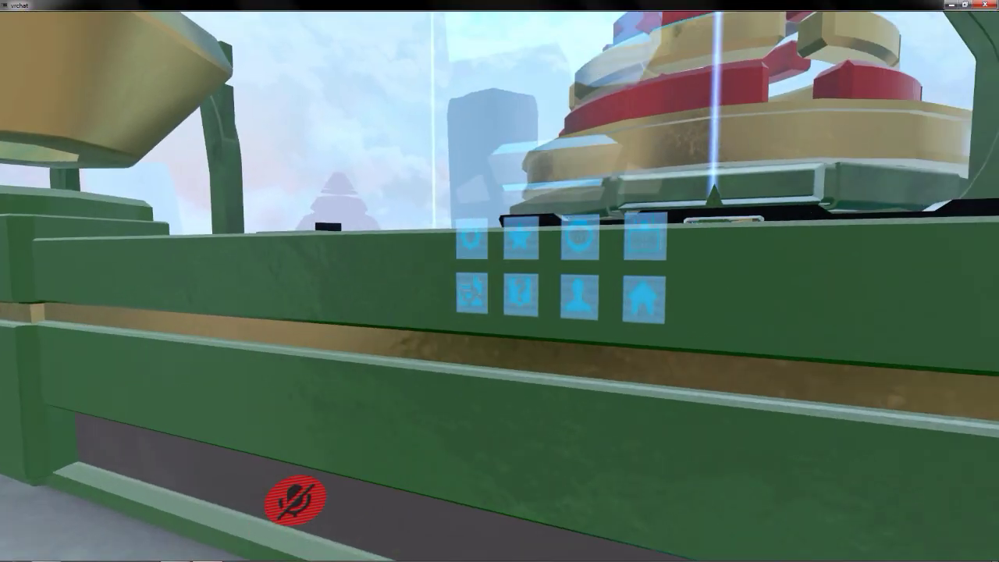
Step: Teleport to The HUB's avatar hall and change into the personal avatar airfield hime
{"action": "left_click", "coordinate": [512, 265]}
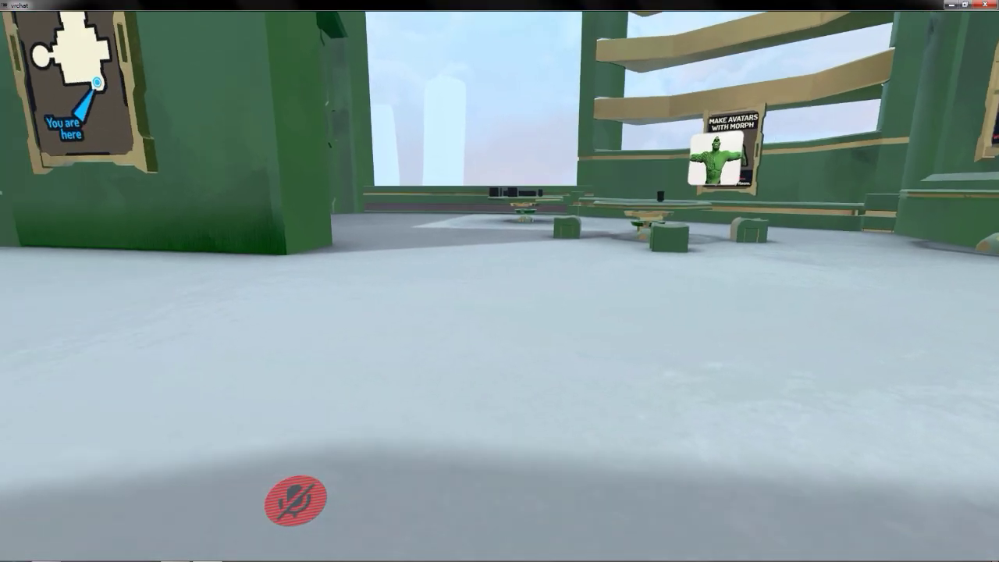
{"action": "key", "text": "Escape"}
{"action": "left_click", "coordinate": [499, 283]}
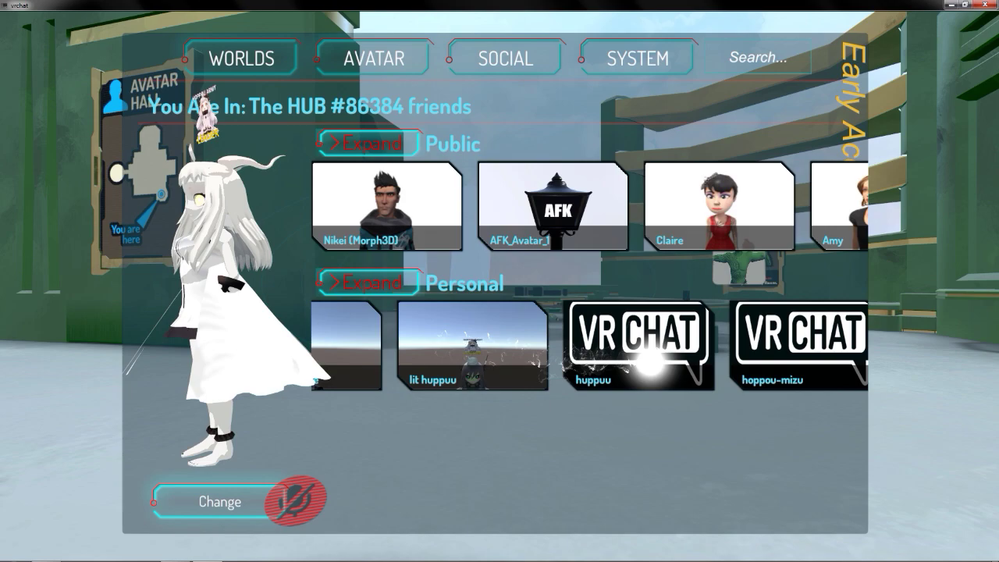
{"action": "left_click_drag", "start_coordinate": [650, 364], "coordinate": [736, 368]}
{"action": "left_click", "coordinate": [417, 341]}
{"action": "left_click", "coordinate": [284, 498]}
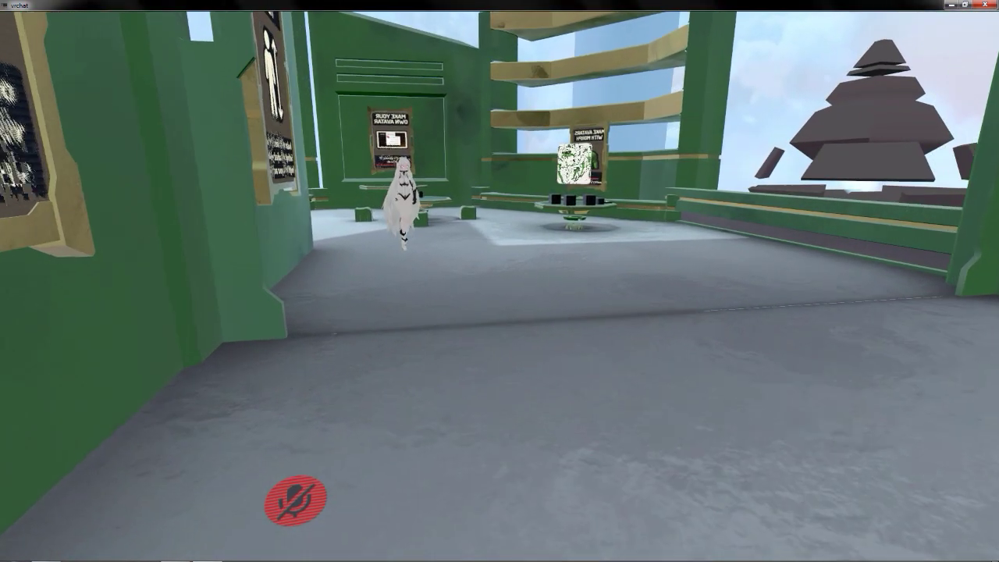
Step: Walk up to the mirror and sidestep back and forth to check how the avatar's back hair swings
{"action": "key", "text": "w"}
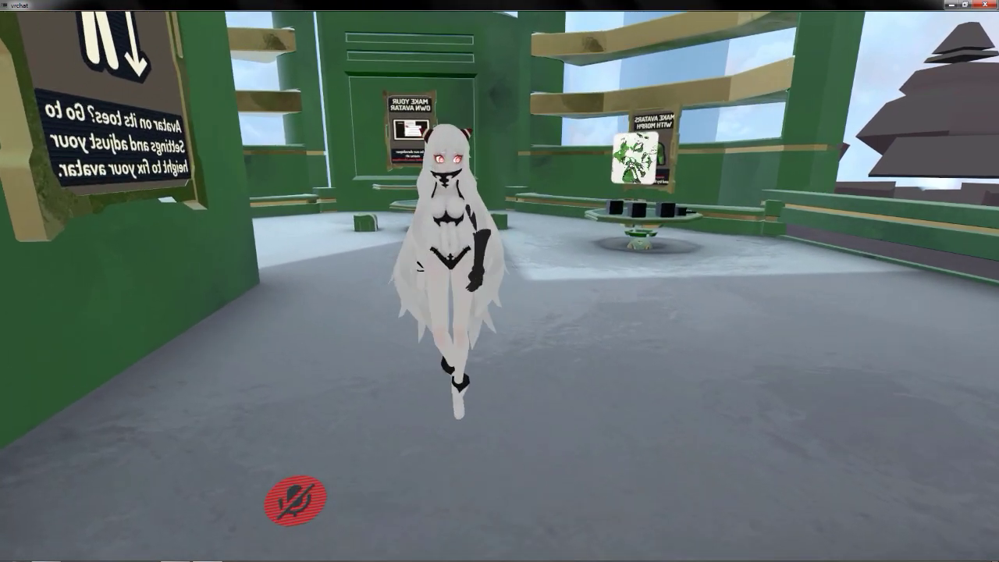
{"action": "key", "text": "w"}
{"action": "key", "text": "s"}
{"action": "key", "text": "d"}
{"action": "key", "text": "a"}
{"action": "key", "text": "d"}
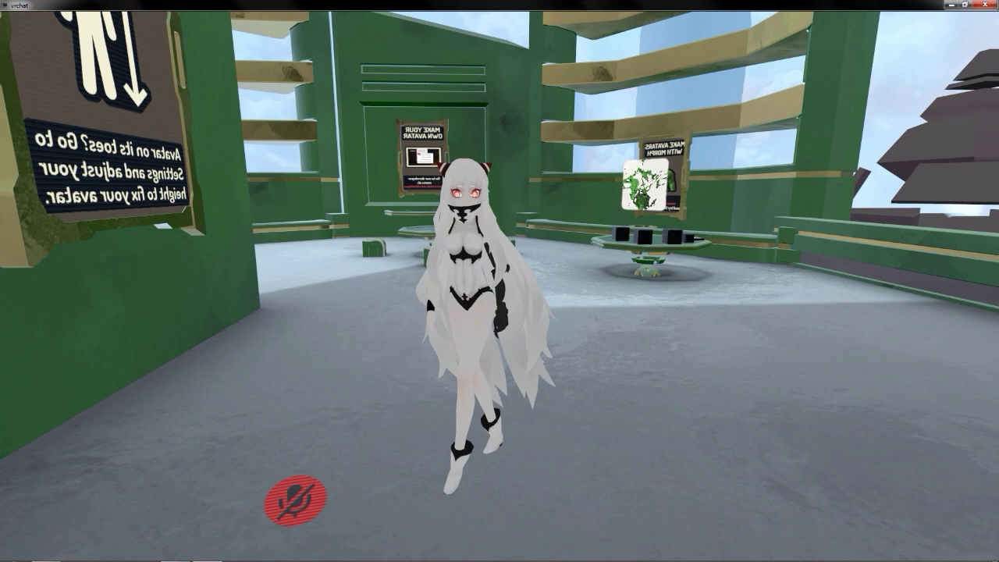
{"action": "key", "text": "d"}
{"action": "key", "text": "a"}
{"action": "key", "text": "d"}
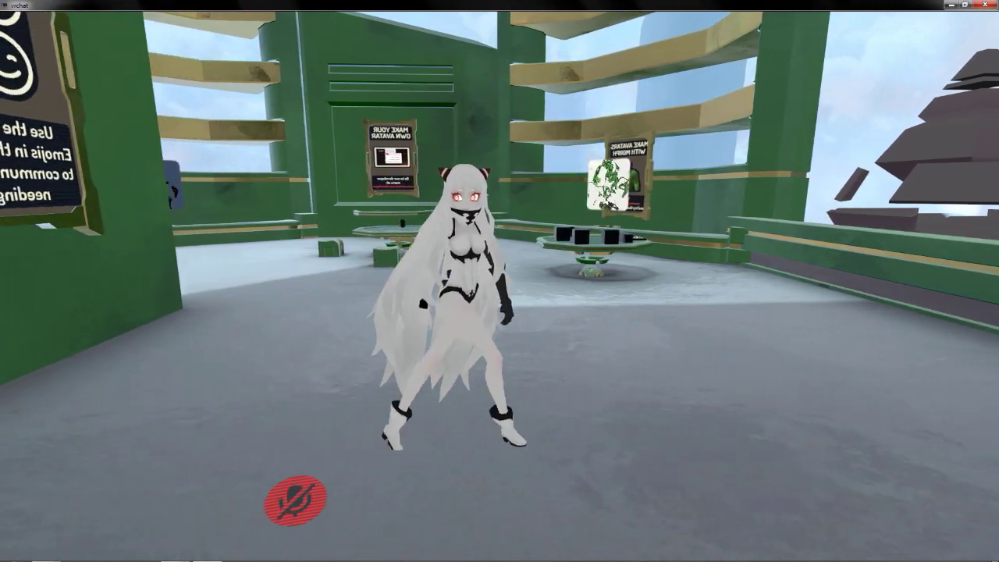
Step: Move close to the mirror and back to examine the avatar's face and hair, temporarily unmuting the microphone
{"action": "key", "text": "a"}
{"action": "key", "text": "w"}
{"action": "key", "text": "s"}
{"action": "key", "text": "v"}
{"action": "key", "text": "w"}
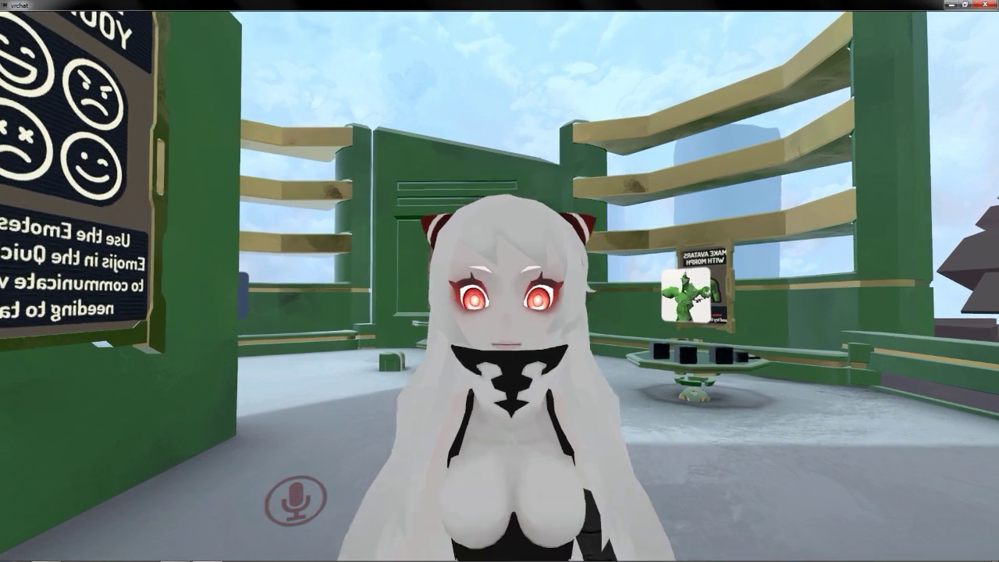
{"action": "key", "text": "s"}
{"action": "key", "text": "w"}
{"action": "key", "text": "s"}
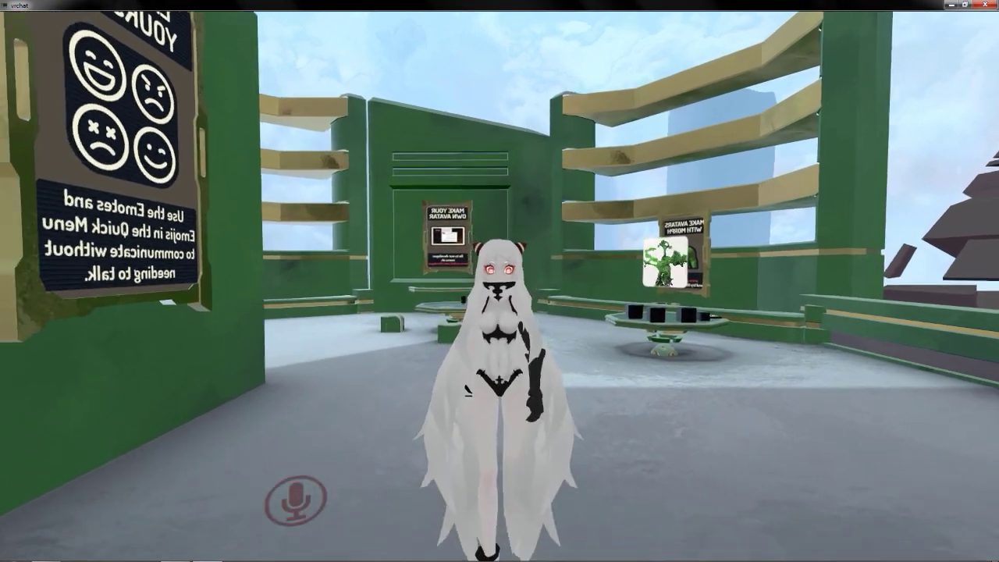
{"action": "key", "text": "v"}
Step: Walk away from the mirror and toward it again to examine the hair movement while walking
{"action": "key", "text": "s"}
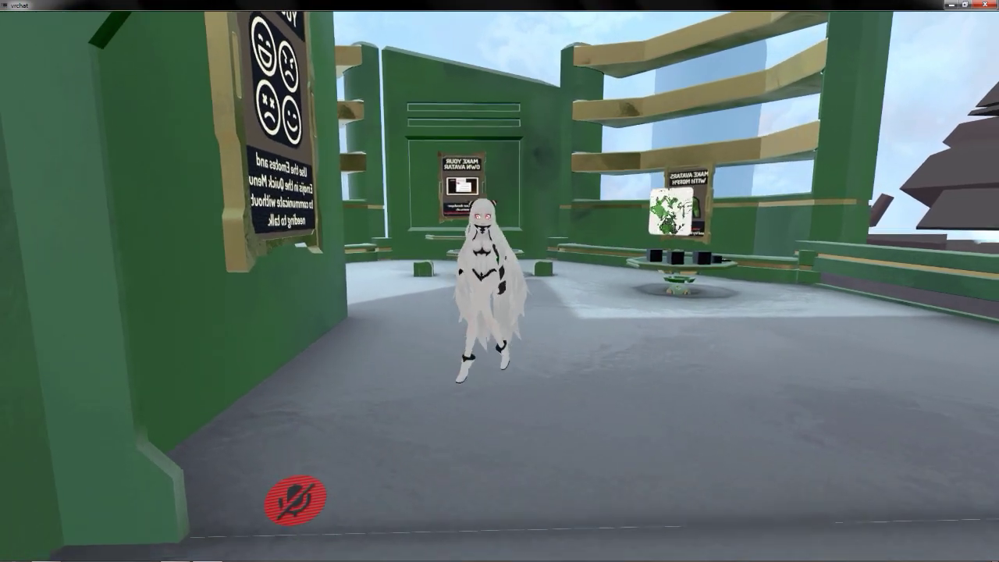
{"action": "key", "text": "w"}
{"action": "key", "text": "s"}
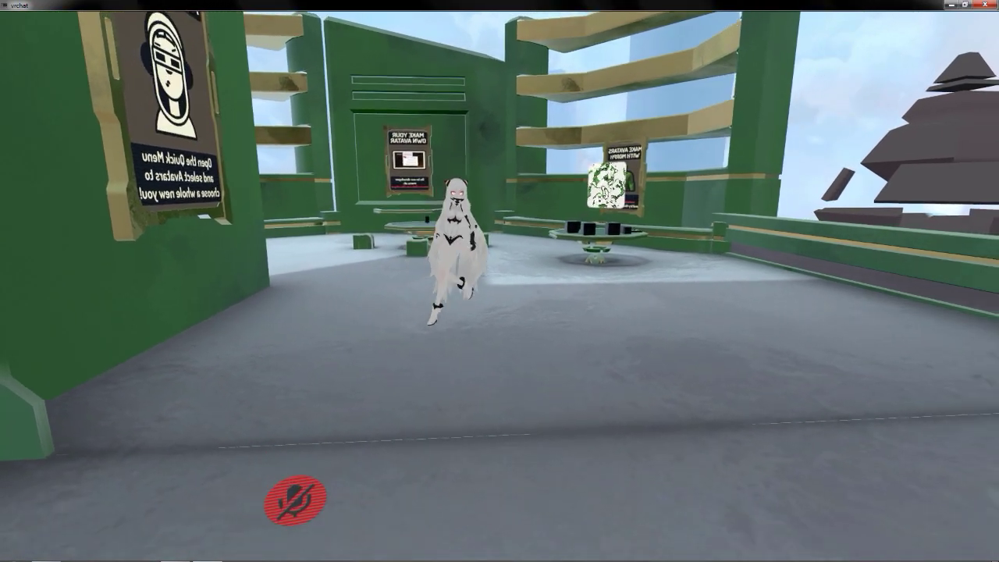
{"action": "key", "text": "w"}
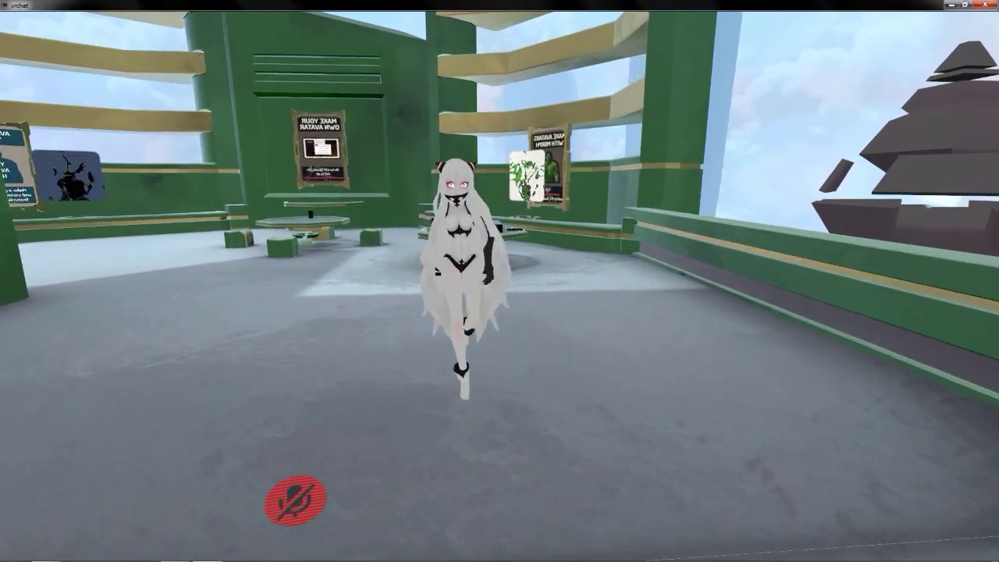
{"action": "key", "text": "a"}
{"action": "key", "text": "s"}
{"action": "key", "text": "w"}
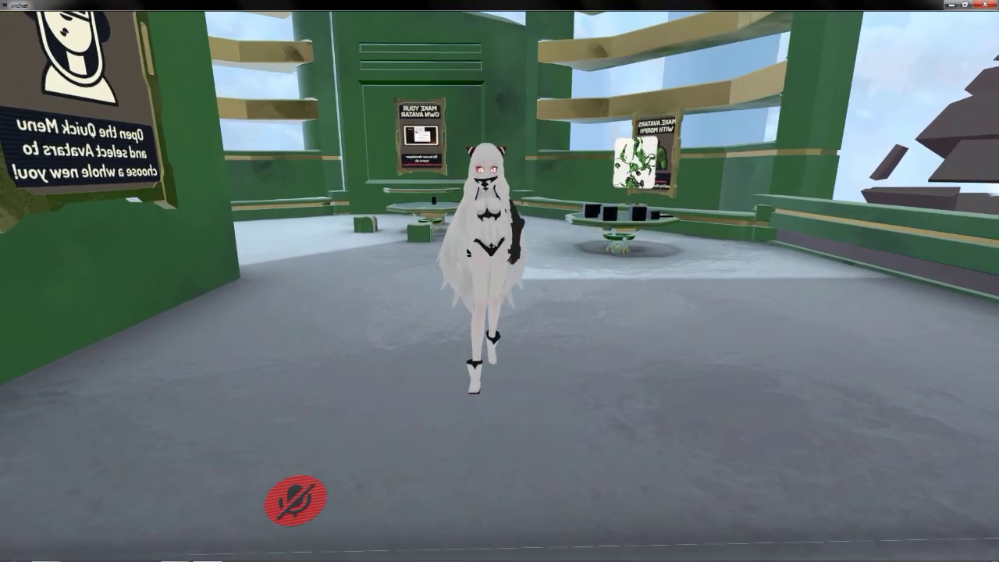
{"action": "key", "text": "w"}
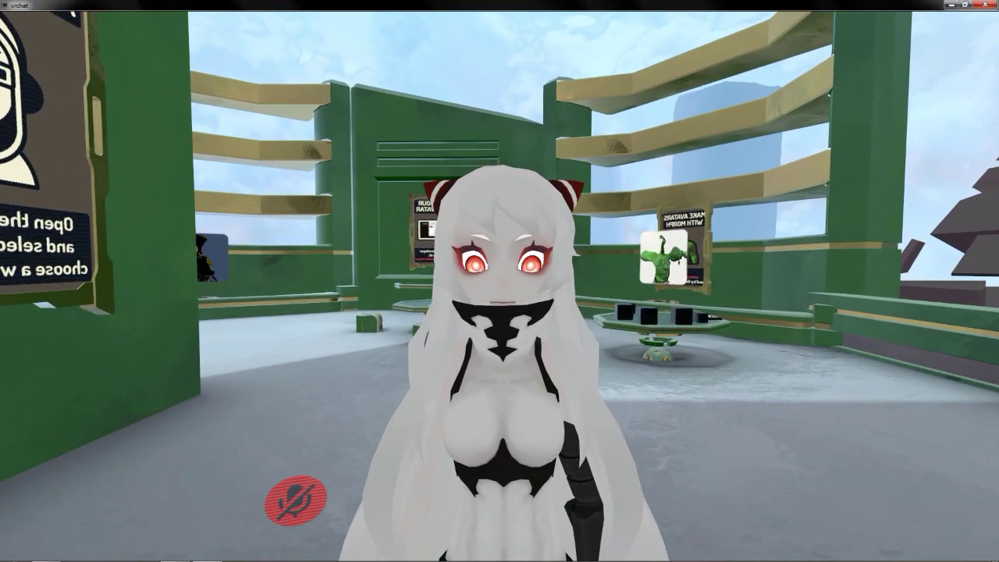
{"action": "key", "text": "s"}
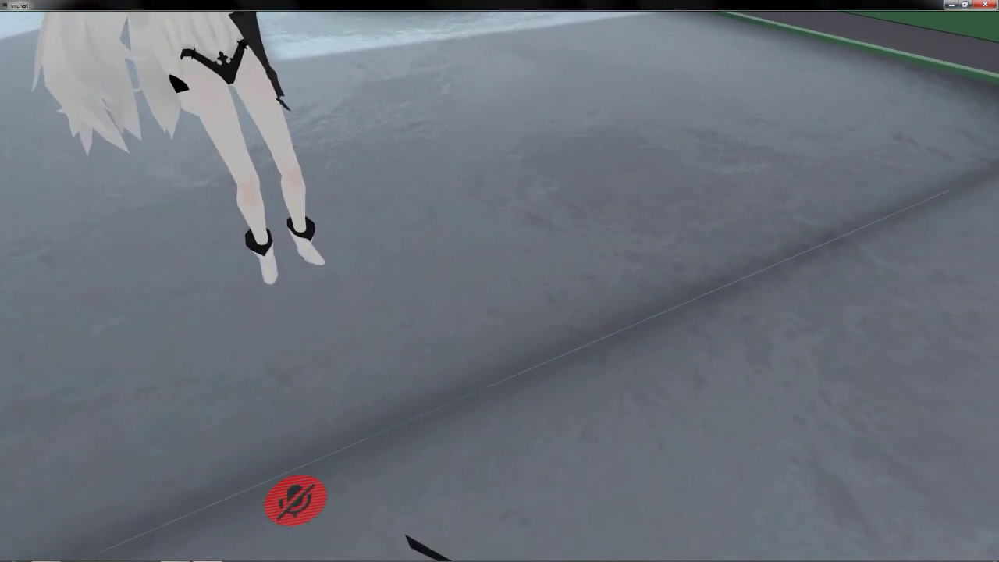
Step: Change into the personal avatar iowa and examine it in the mirror from near and far
{"action": "key", "text": "Escape"}
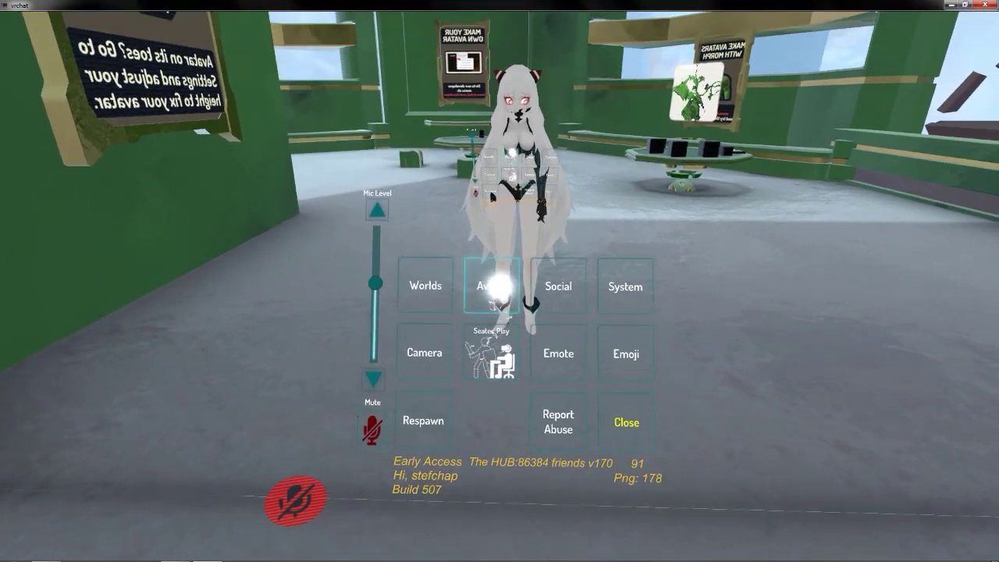
{"action": "left_click", "coordinate": [493, 285]}
{"action": "scroll", "coordinate": [546, 395], "scroll_direction": "down", "scroll_amount": 10}
{"action": "left_click", "coordinate": [546, 386]}
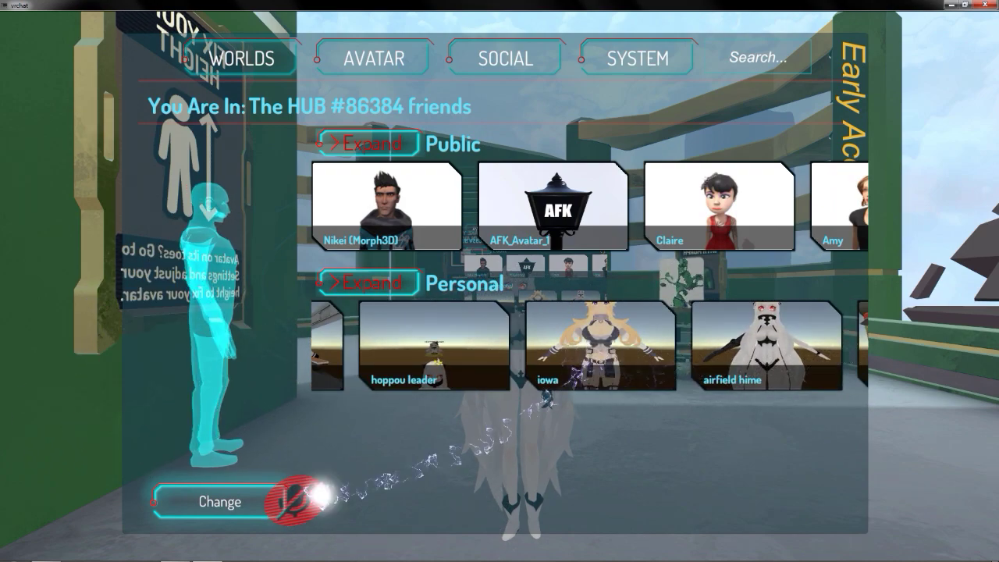
{"action": "left_click", "coordinate": [236, 500]}
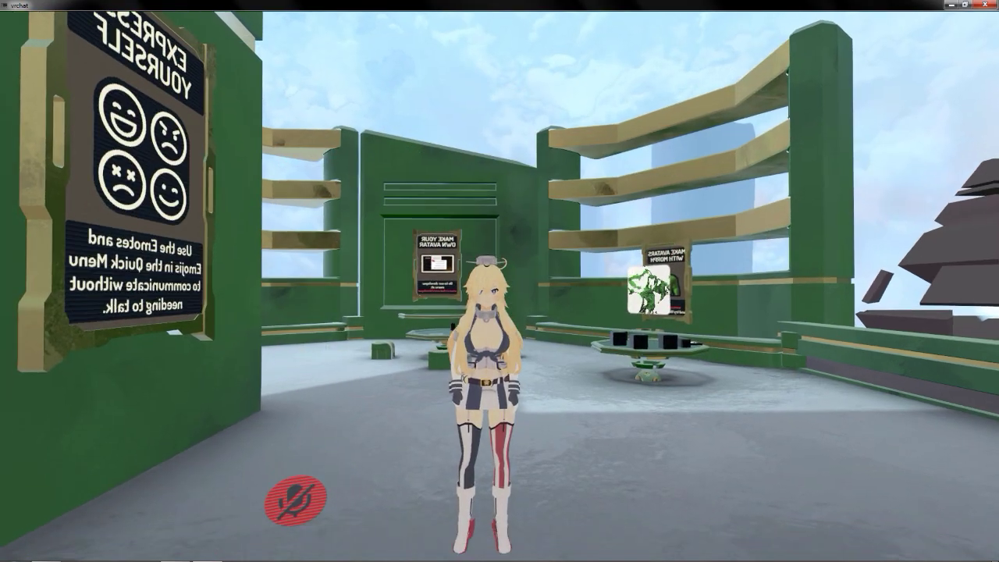
{"action": "key", "text": "w"}
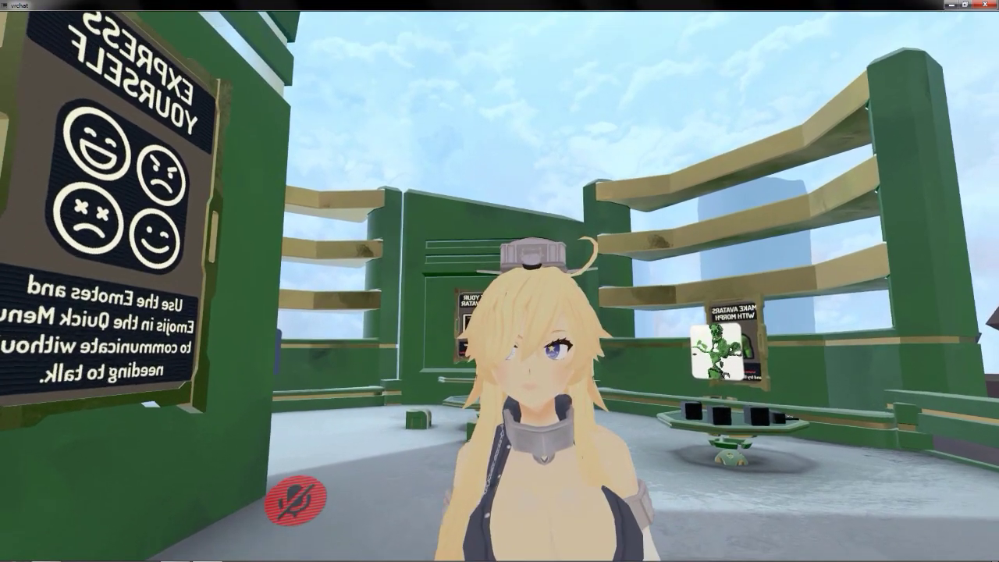
{"action": "key", "text": "s"}
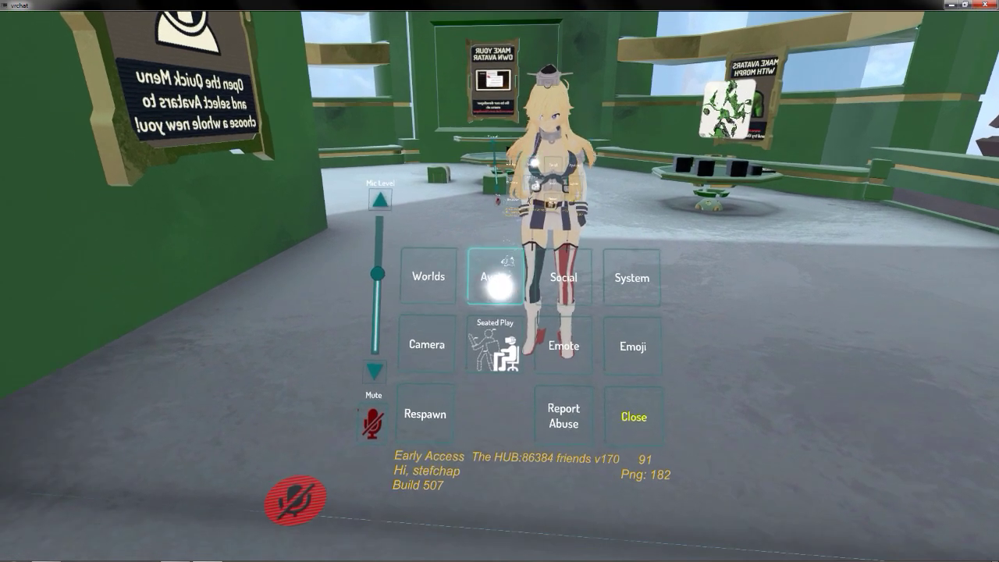
Step: Change back into the airfield hime avatar and examine it in the mirror
{"action": "left_click", "coordinate": [483, 371]}
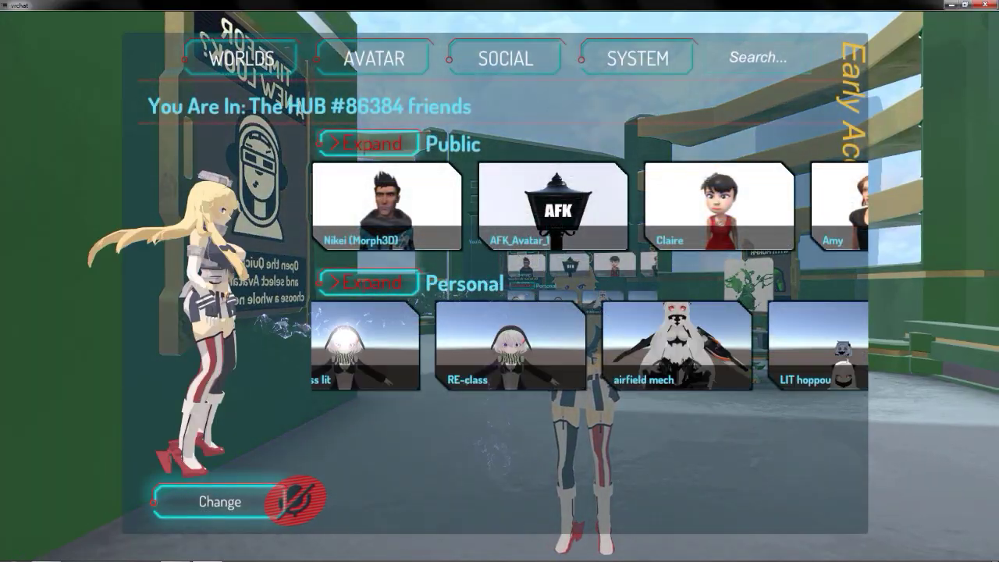
{"action": "left_click_drag", "start_coordinate": [344, 340], "coordinate": [784, 328]}
{"action": "left_click", "coordinate": [422, 366]}
{"action": "left_click", "coordinate": [220, 501]}
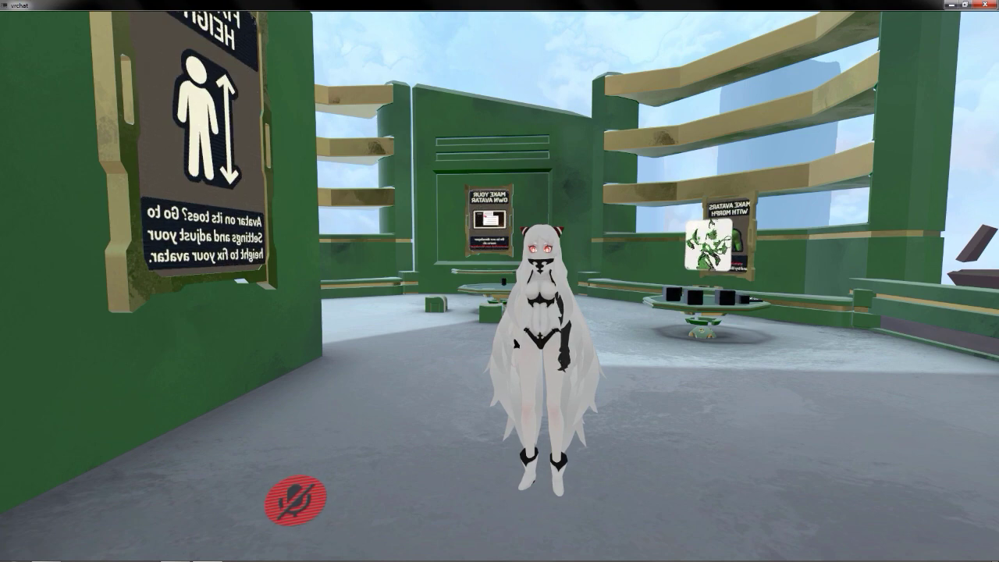
{"action": "key", "text": "w"}
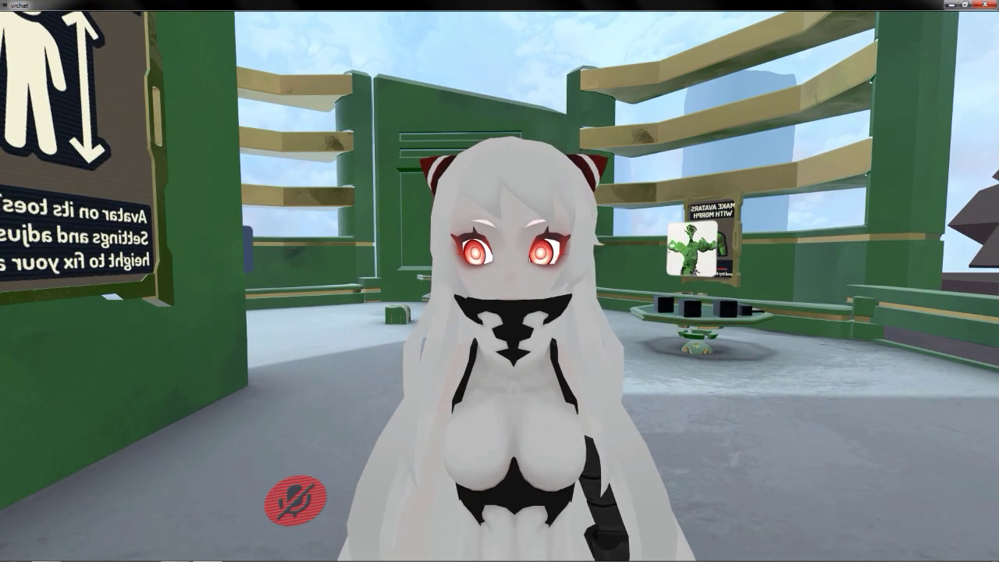
{"action": "key", "text": "s"}
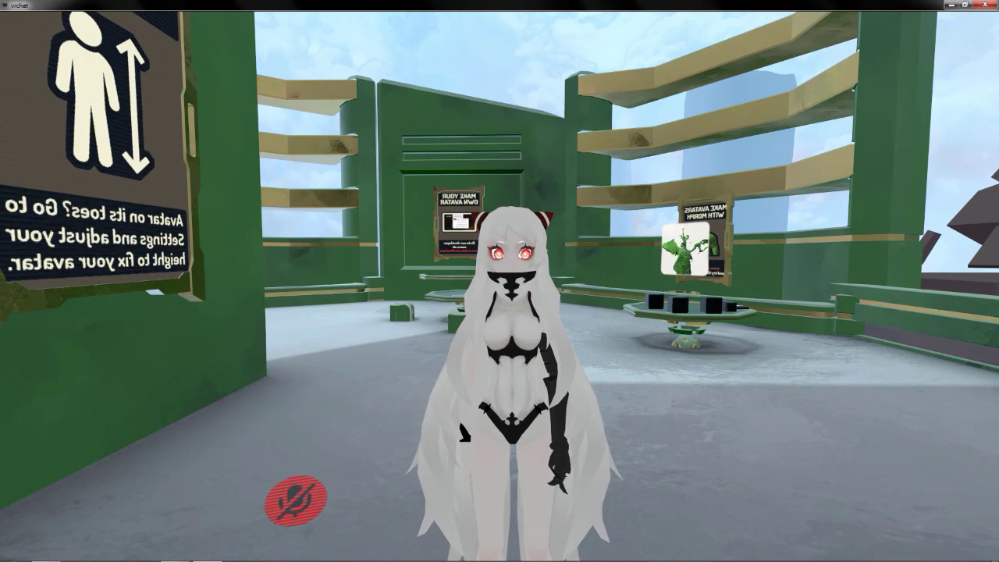